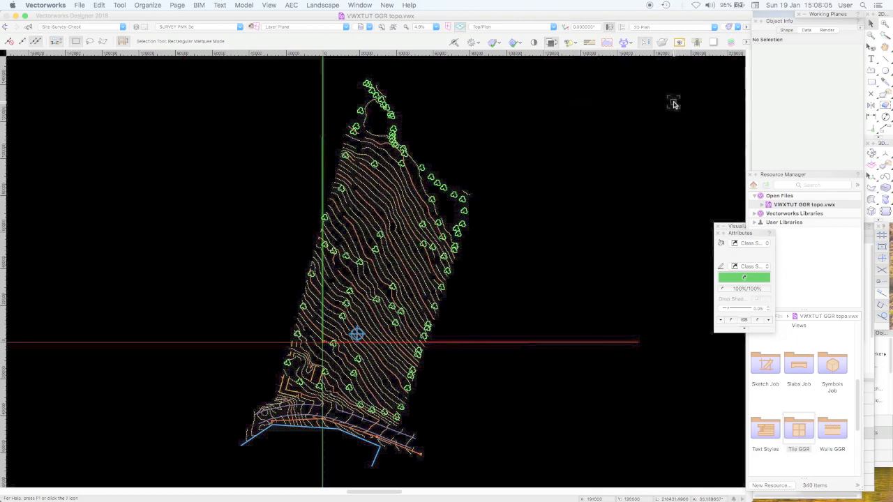
Bring up the list of design layers and highlight the SURVEY PMK 2d layer
click(773, 496)
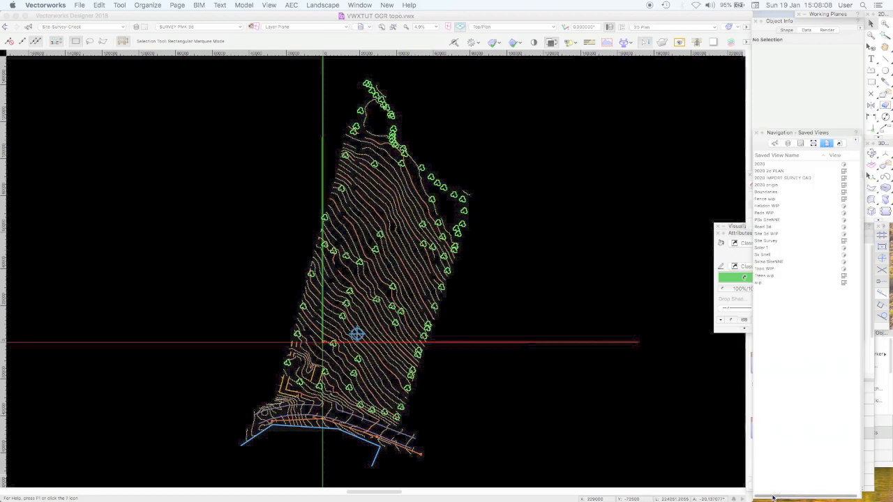
click(789, 145)
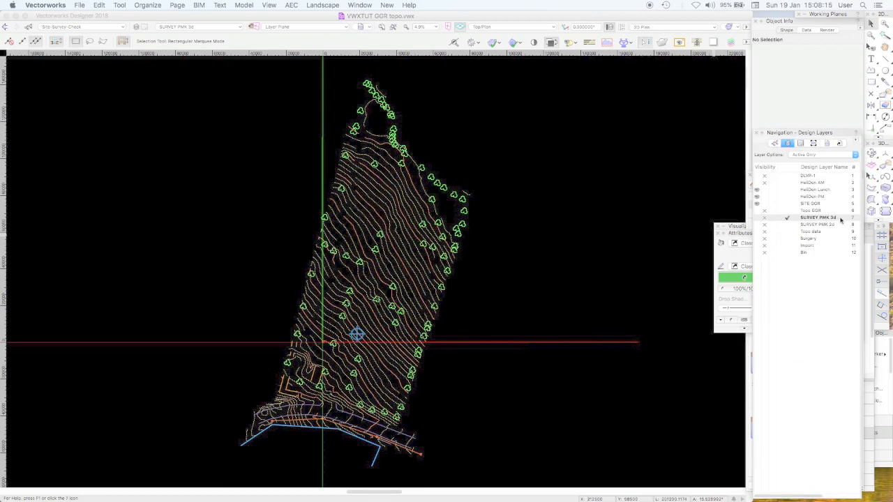
click(814, 224)
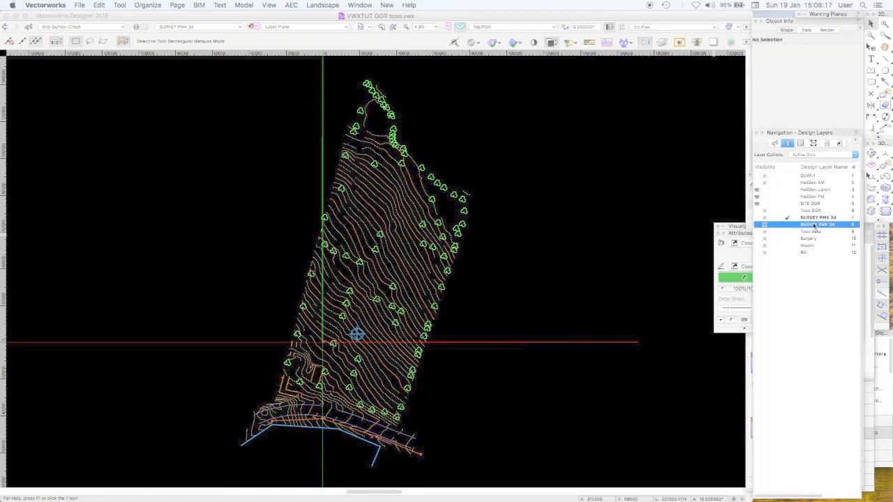
click(591, 176)
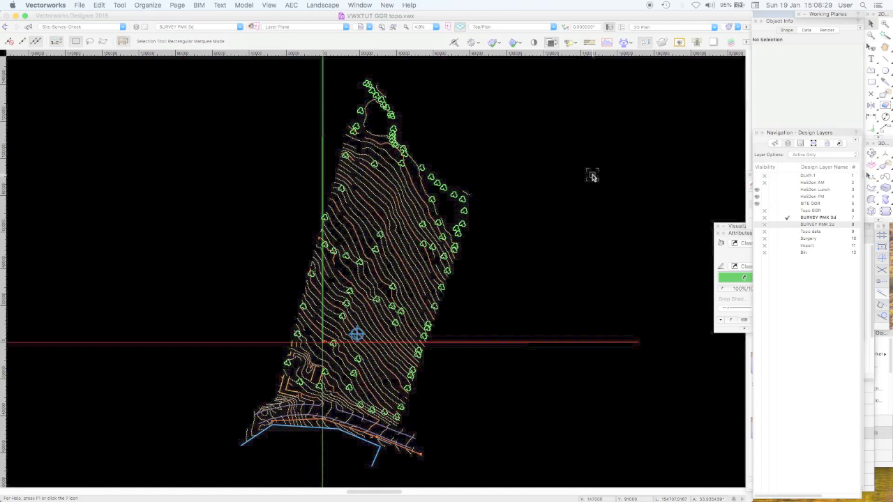
Select a minor 3D contour on the slope, examine it in 3D with the Flyover tool, and deselect it
click(403, 245)
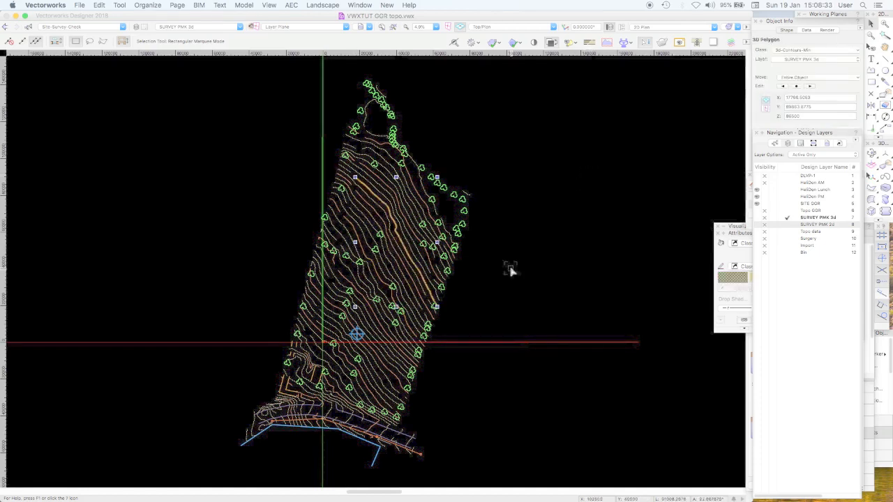
key(super+4)
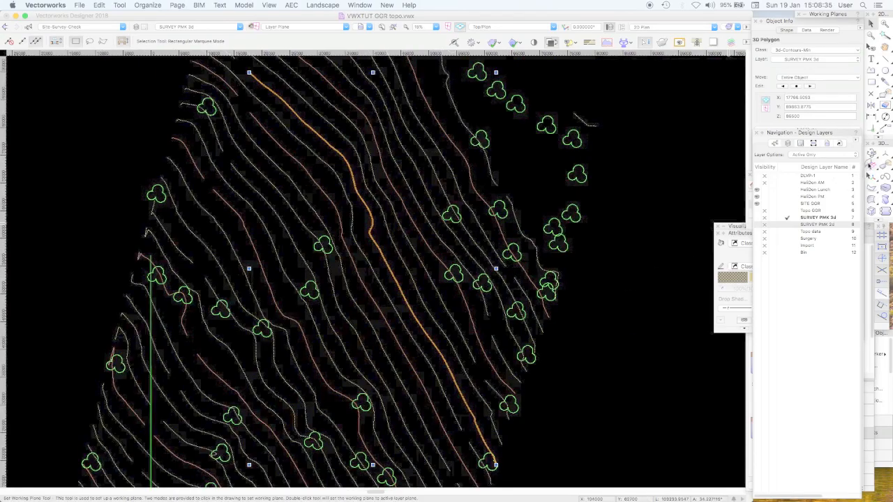
click(872, 155)
drag(592, 245, 370, 268)
key(x)
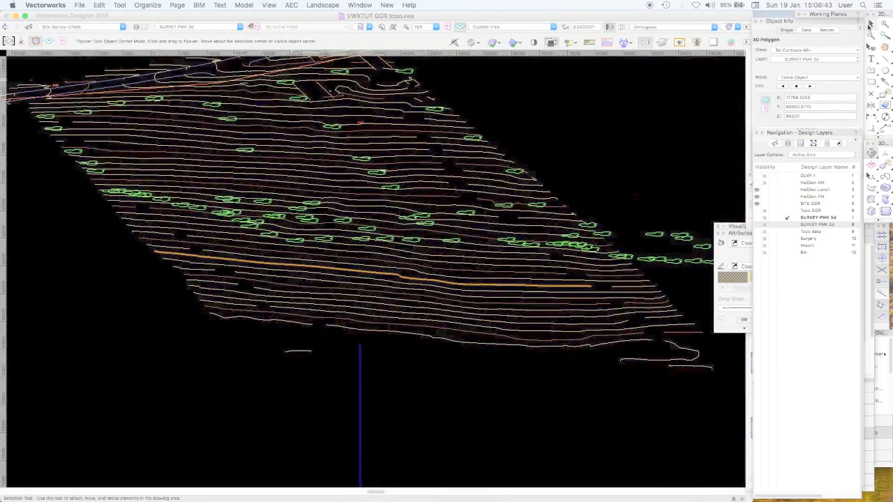
click(590, 105)
Review the 2D/3D conversion setting in the DXF/DWG import options and leave without importing
click(80, 5)
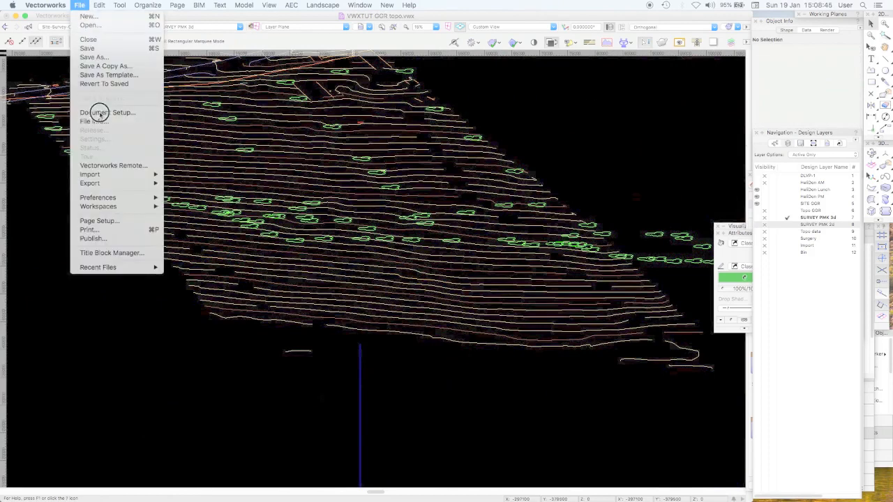
mouse_move(105, 177)
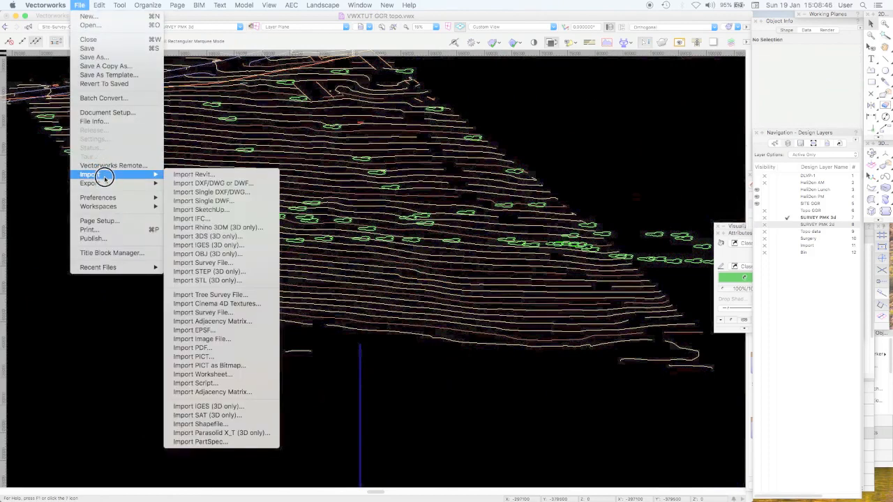
click(211, 182)
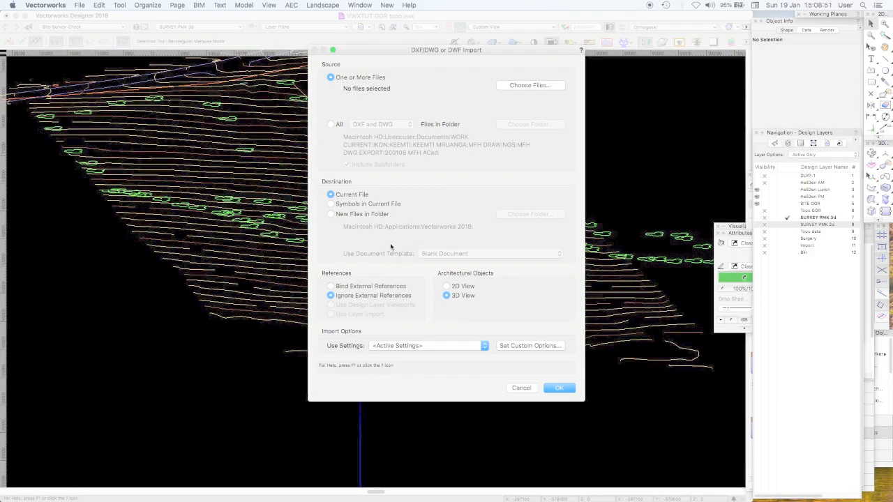
click(530, 345)
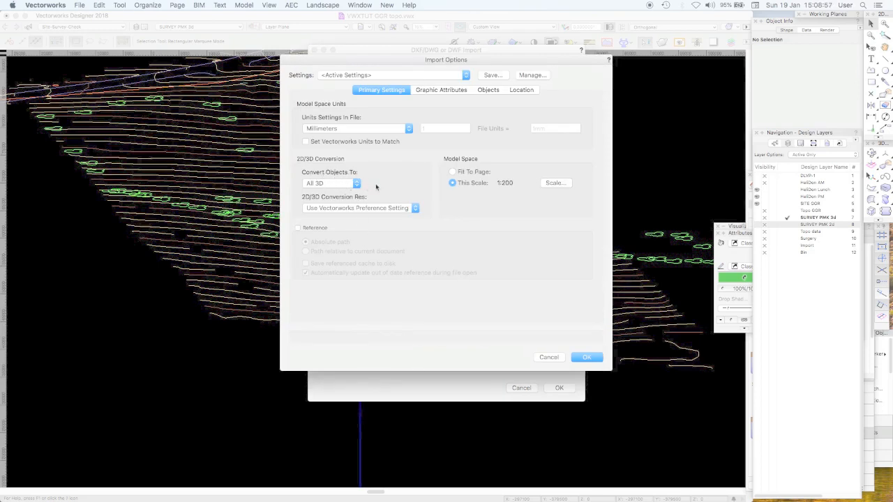
click(352, 183)
drag(353, 179, 403, 180)
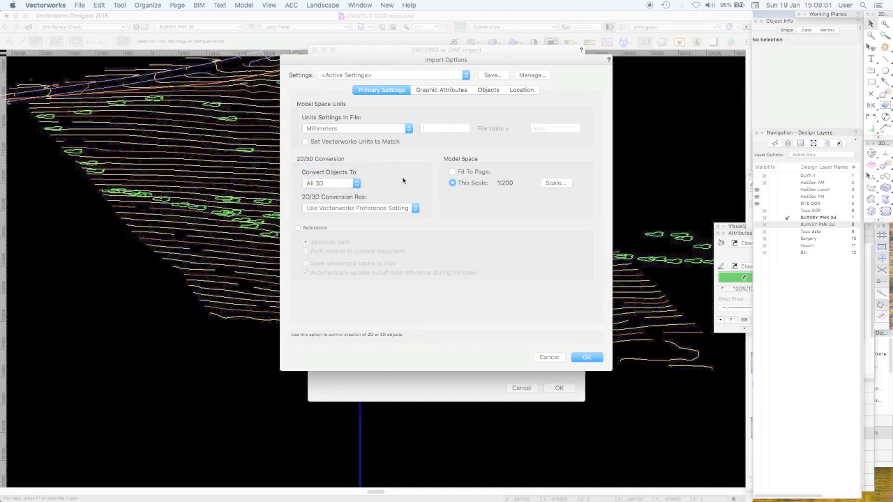
click(549, 357)
click(529, 388)
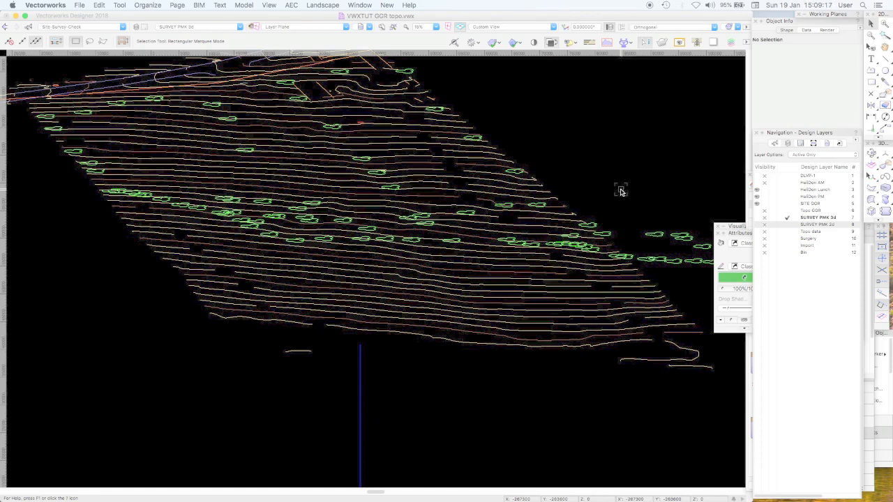
Select a minor contour in Top/Plan and examine its height from the Right view, ending with nothing selected
key(F5)
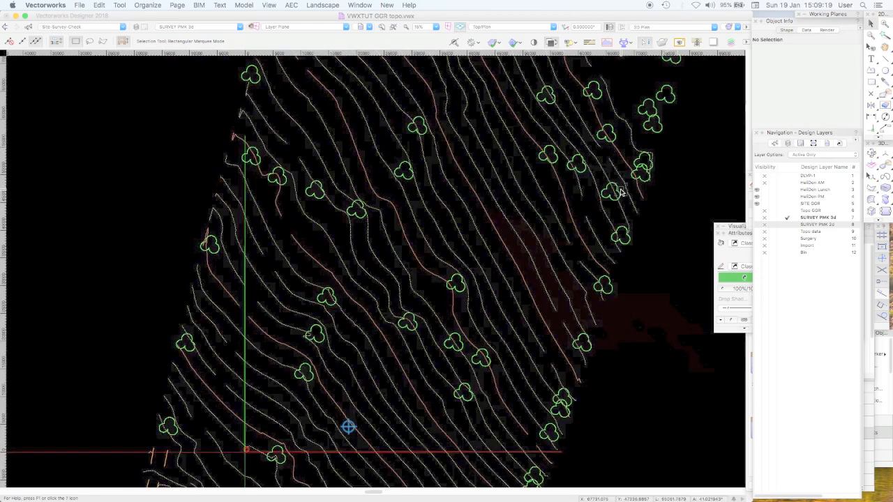
key(super+2)
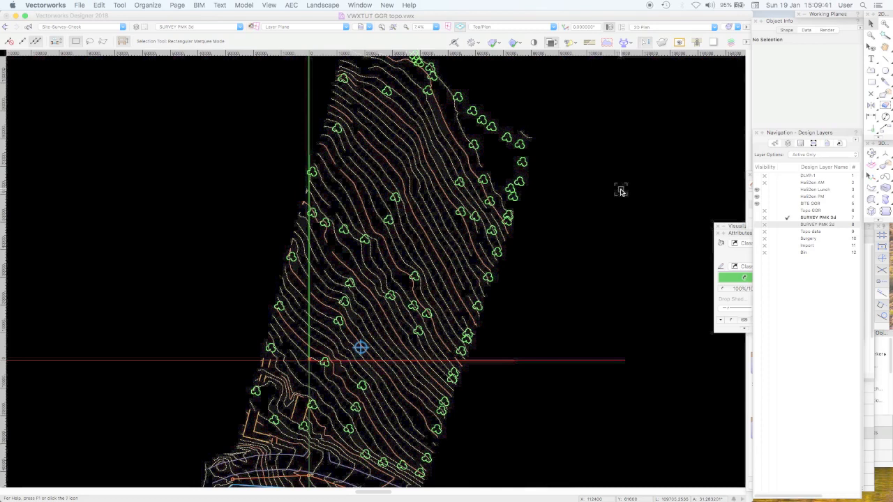
click(435, 200)
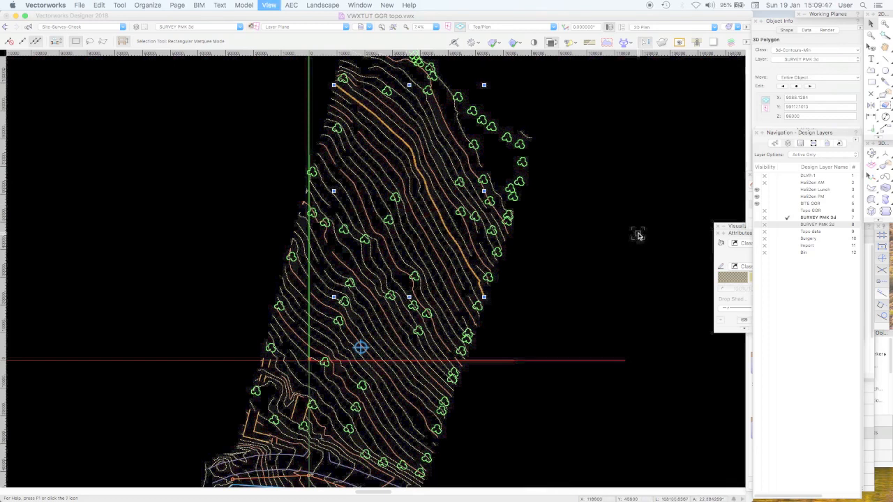
key(6)
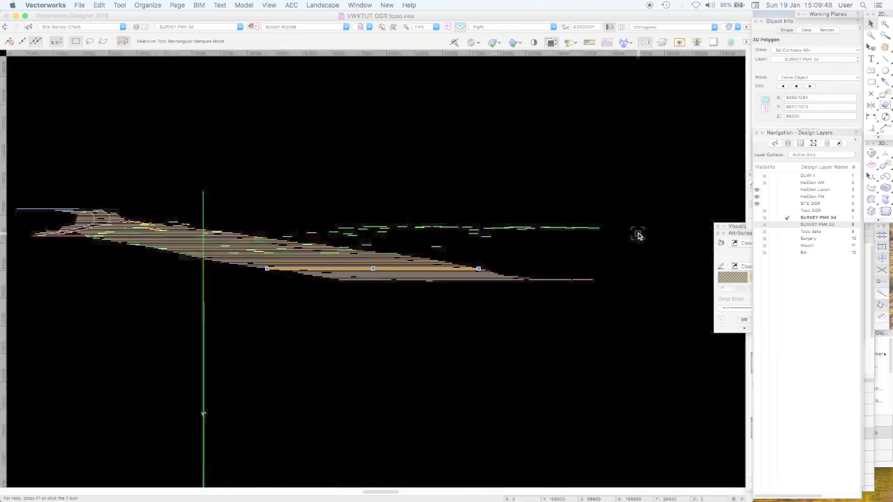
click(652, 191)
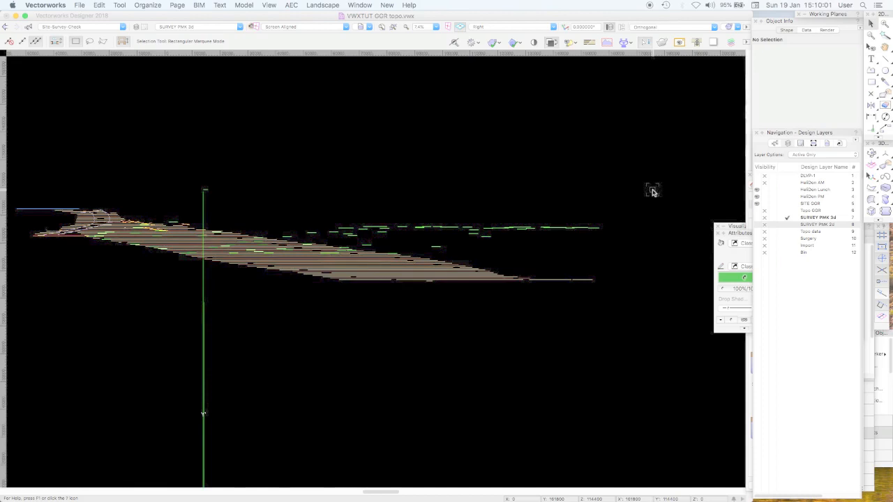
Make SURVEY PMK 2d the active layer, show it in Top/Plan, and select a minor contour to check its class
click(787, 224)
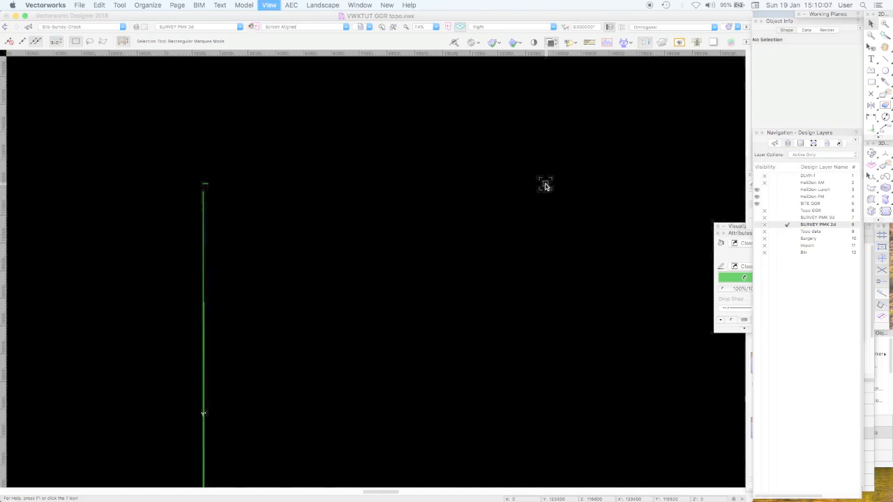
key(F5)
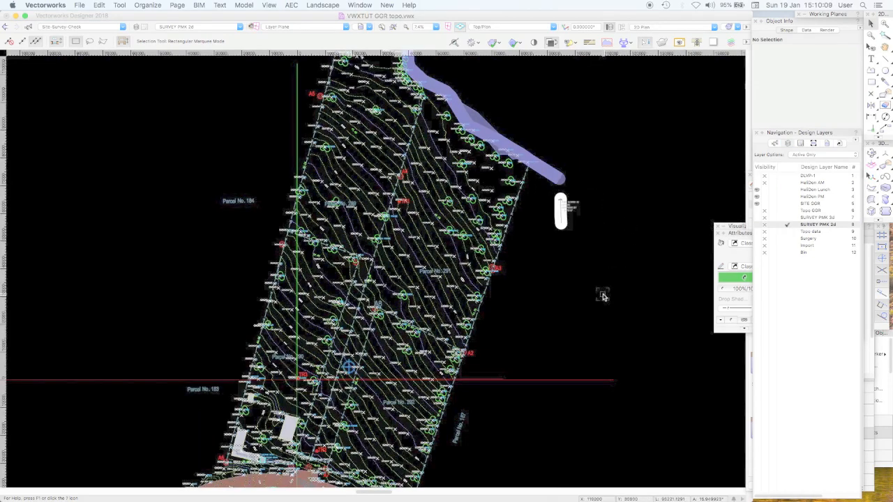
click(443, 258)
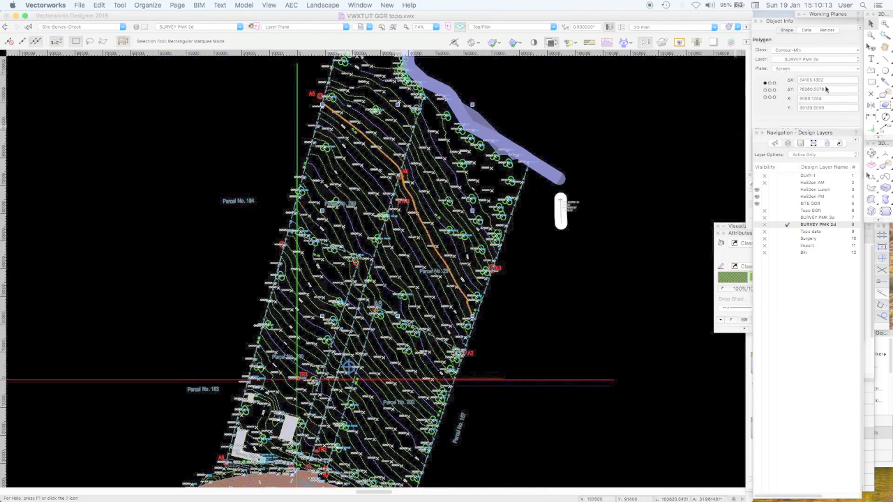
Hide the Contour-Min class using the Visibility tool in Classes mode, and return to the Selection tool
click(870, 46)
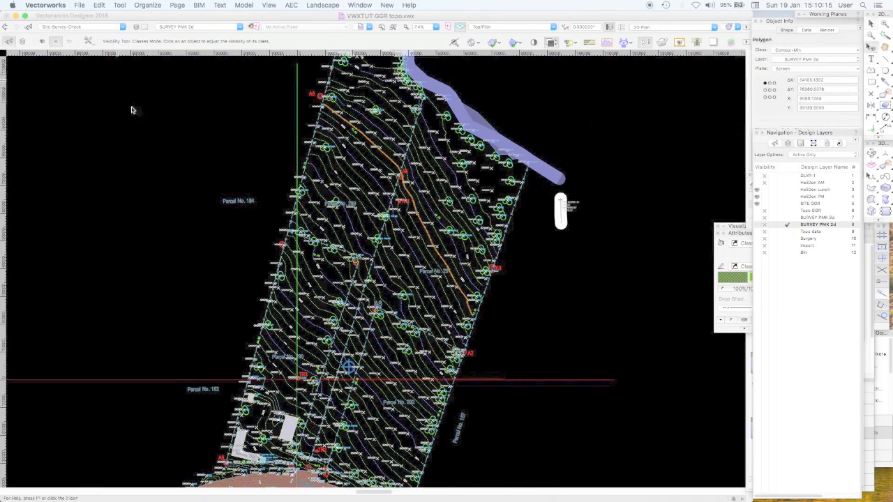
click(421, 224)
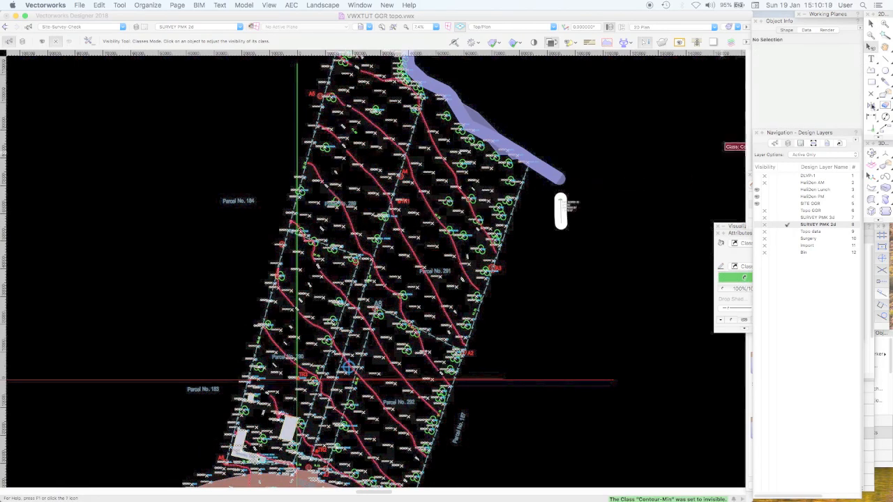
key(x)
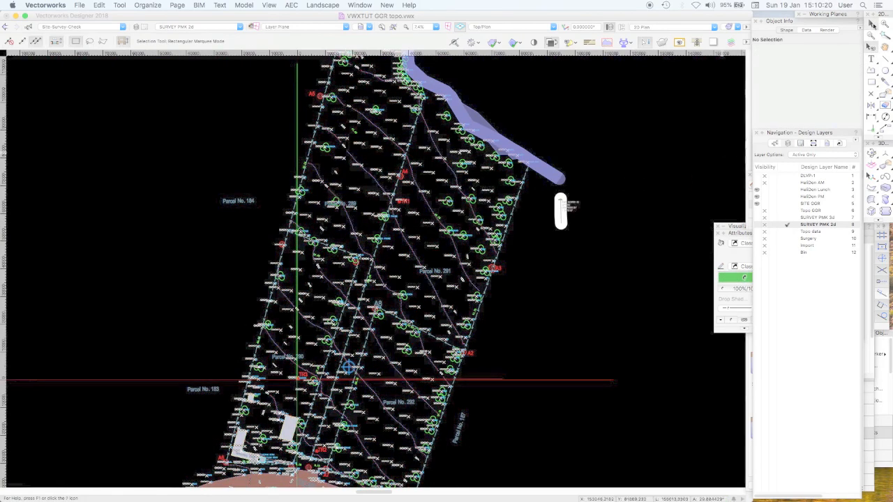
Check a major contour's class and attributes, and hide the Contour-Maj class with the Visibility tool
click(424, 200)
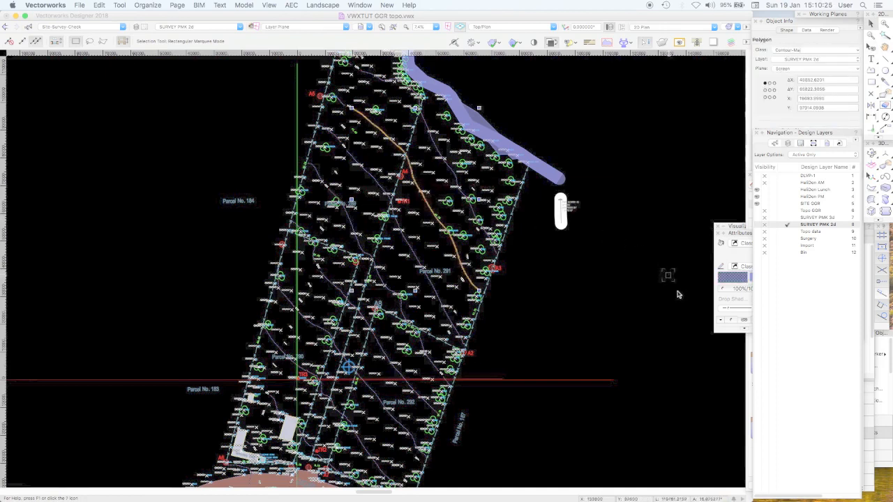
click(720, 264)
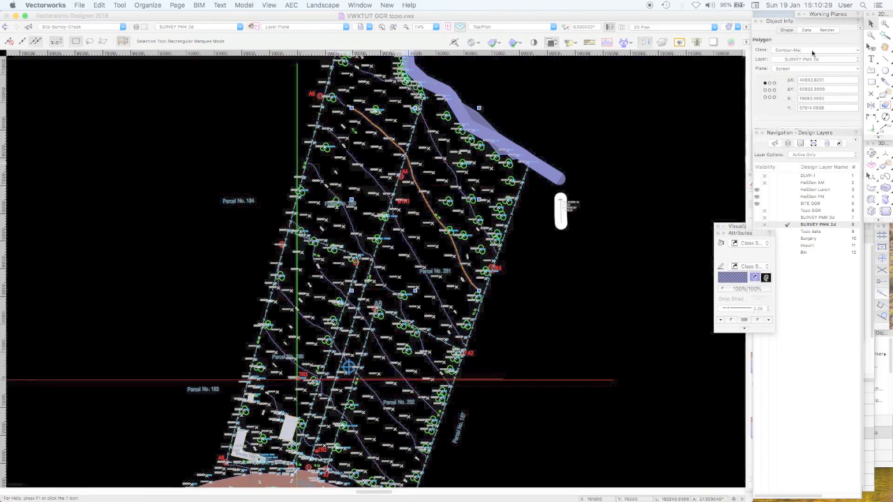
click(667, 112)
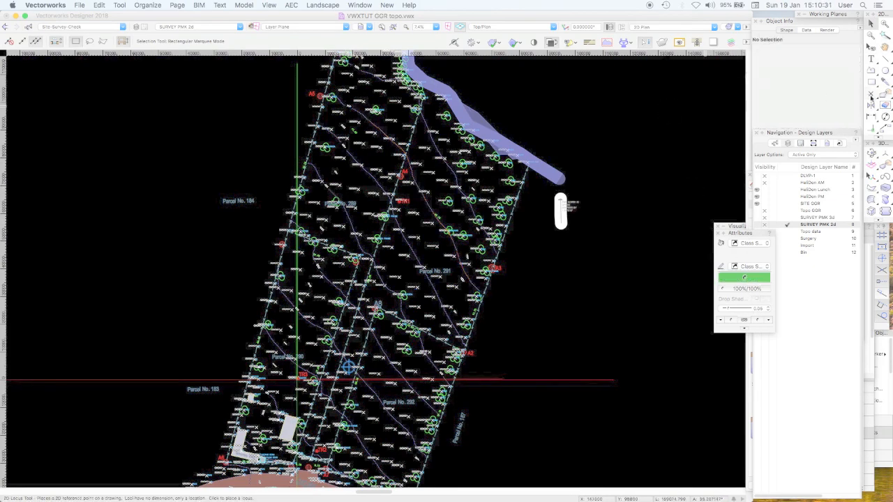
click(870, 47)
click(427, 201)
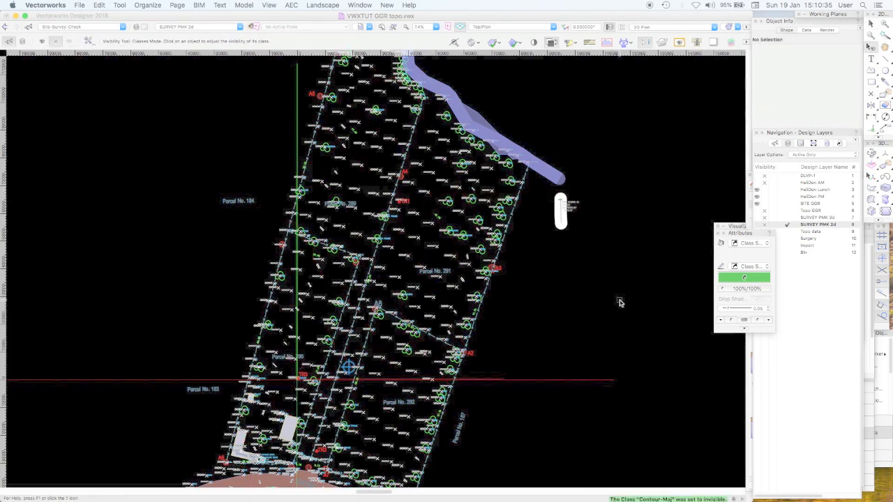
Check the class of a spot-level text below the Parcel No. 291 label and hide the Coordinate-Topo class
click(886, 23)
drag(227, 258, 519, 388)
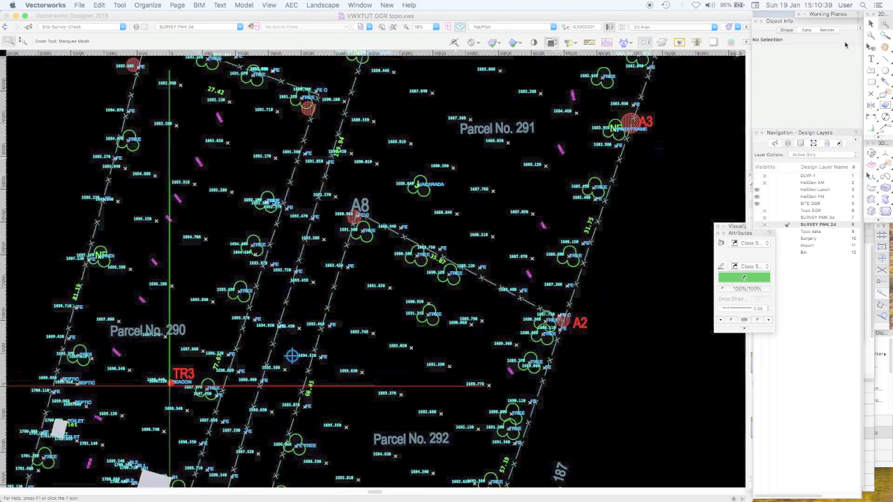
click(871, 24)
click(520, 136)
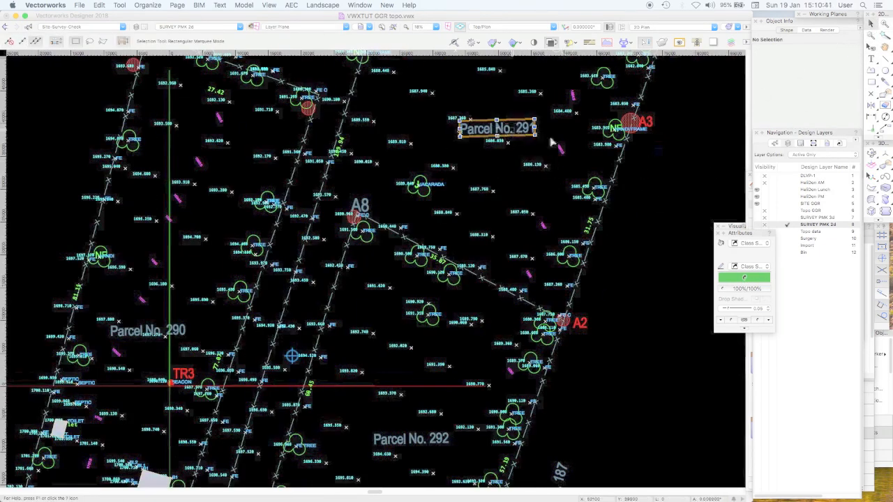
click(661, 180)
click(538, 165)
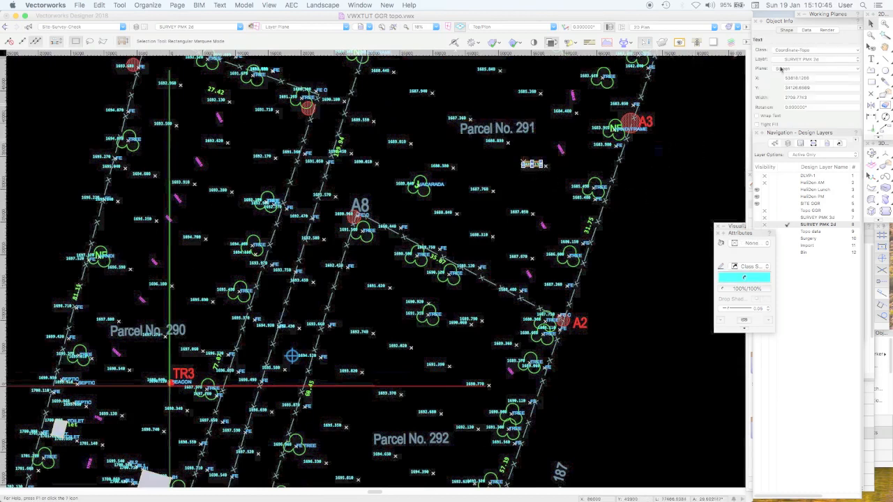
click(676, 179)
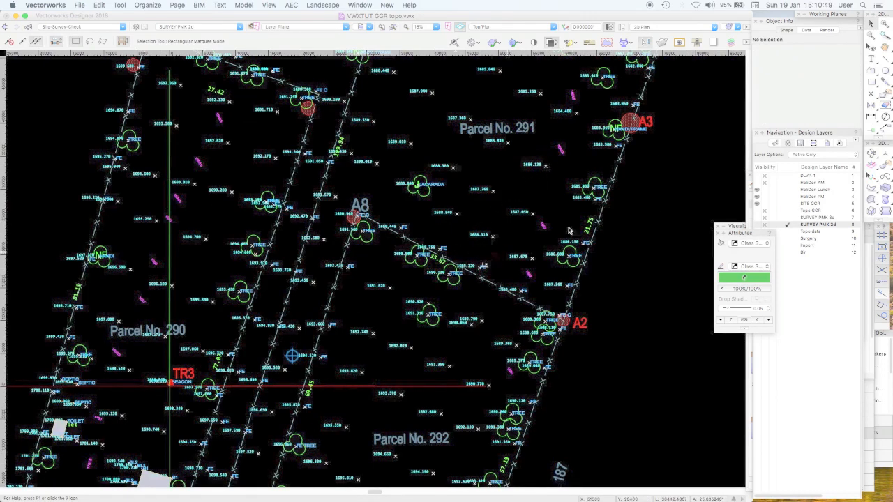
click(869, 47)
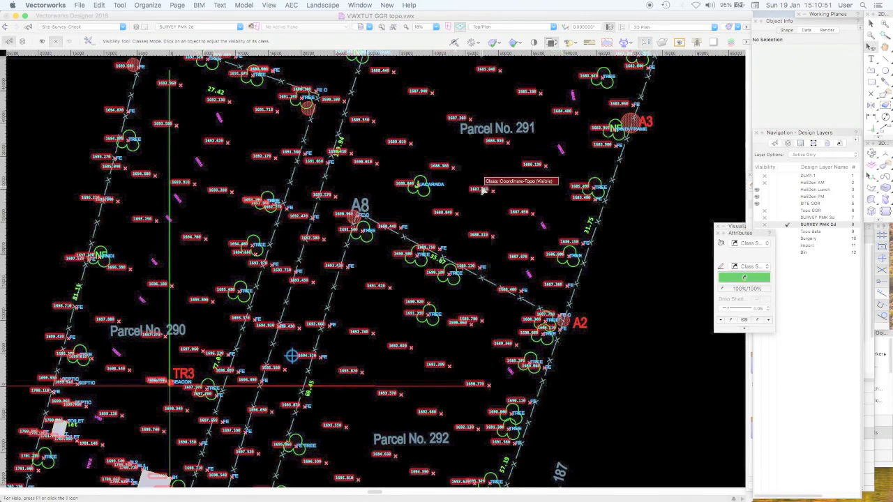
click(606, 165)
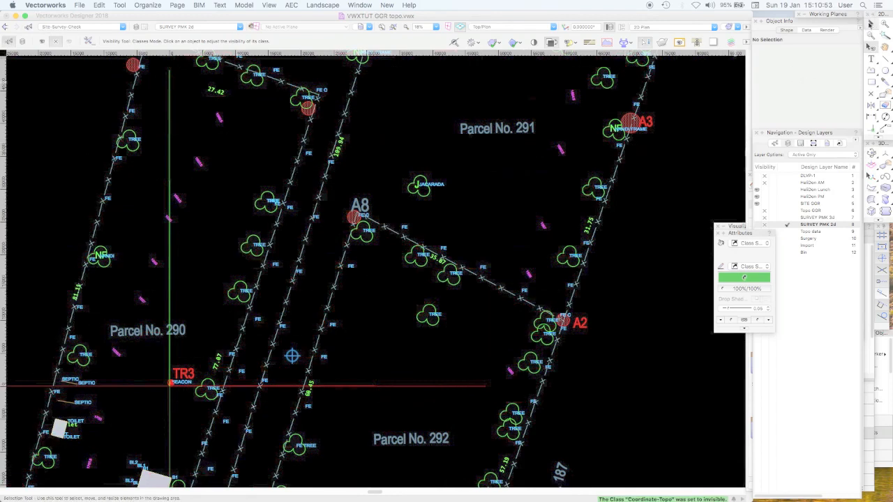
Check the classes of the fence line between A8 and A2, its FE label and the Parcel No. 291 text
click(869, 23)
click(403, 231)
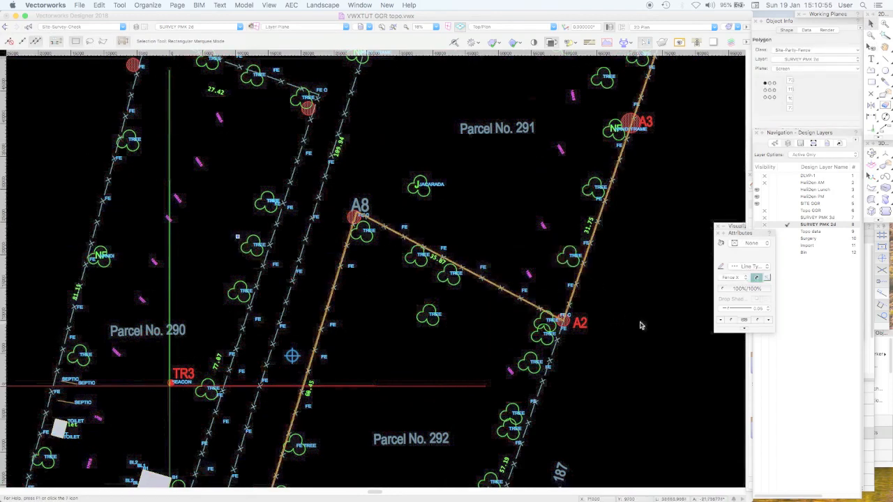
click(659, 224)
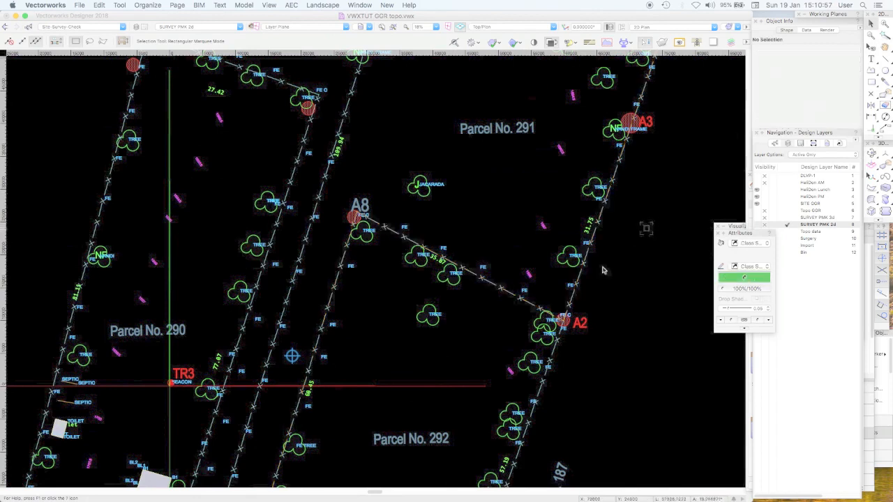
click(510, 223)
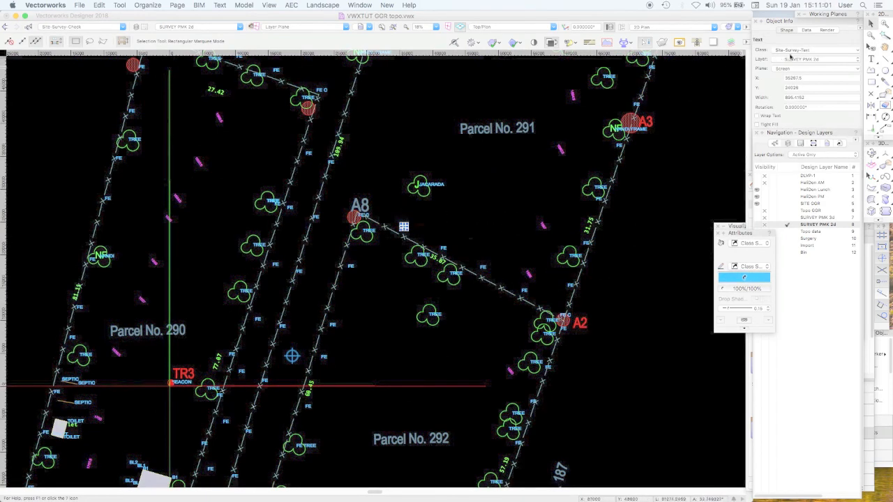
click(532, 175)
click(507, 135)
click(507, 166)
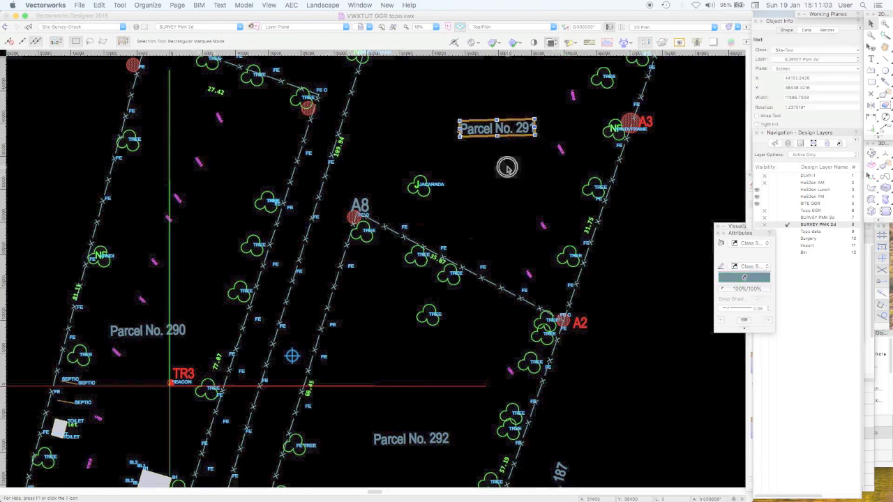
Check the class of the Jacaranda tree symbol below Parcel No. 291 and review the available classes
click(416, 185)
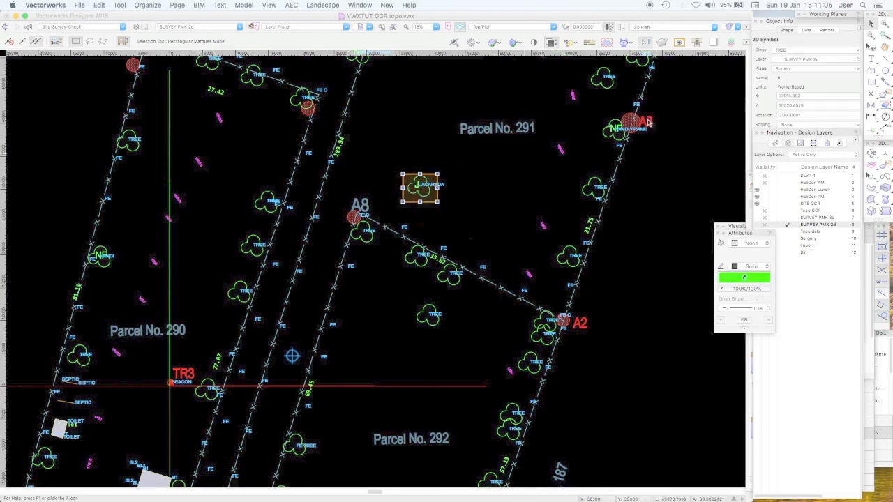
click(793, 50)
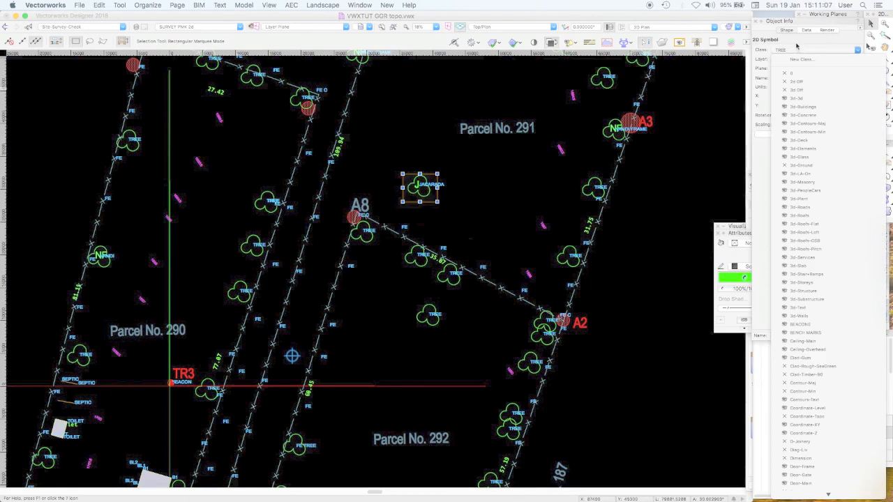
click(795, 50)
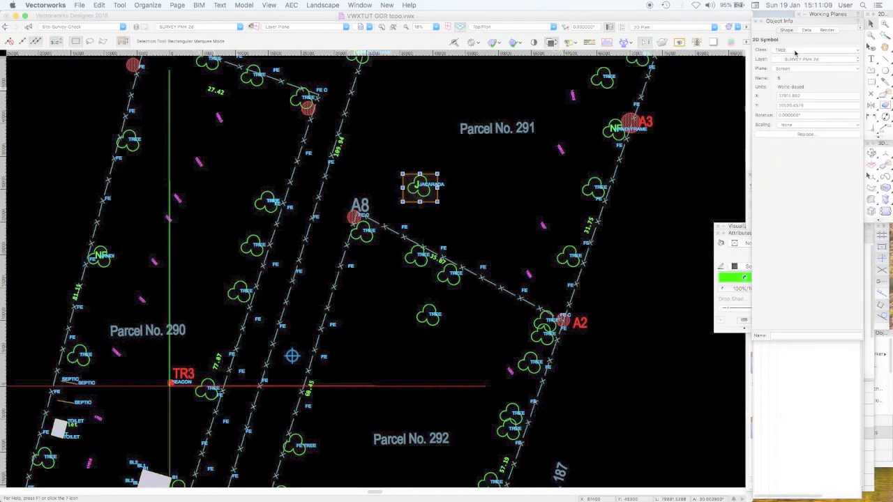
click(633, 214)
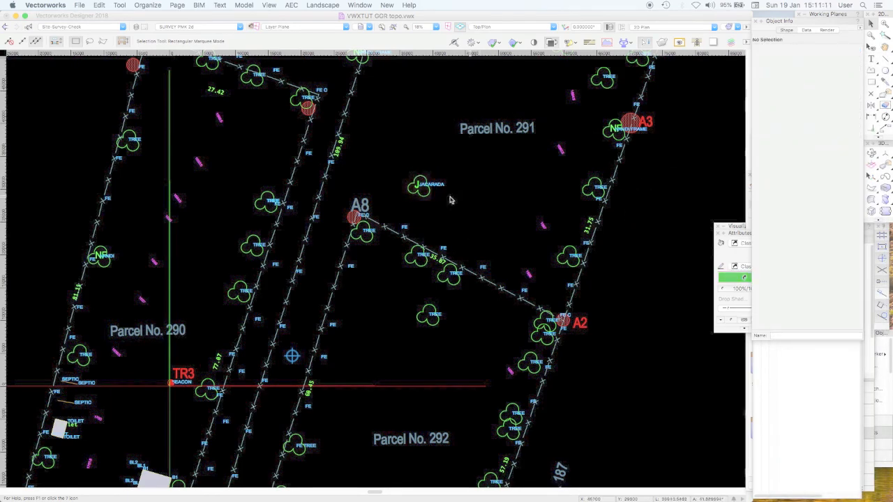
Browse the replacement symbols for the Jacaranda tree symbol and preview Tree 2d Med, keeping the existing symbol
click(422, 191)
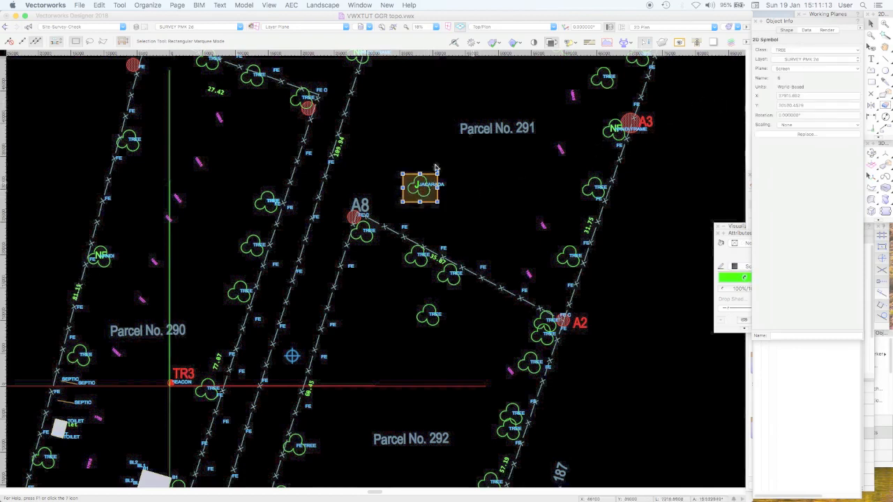
click(803, 134)
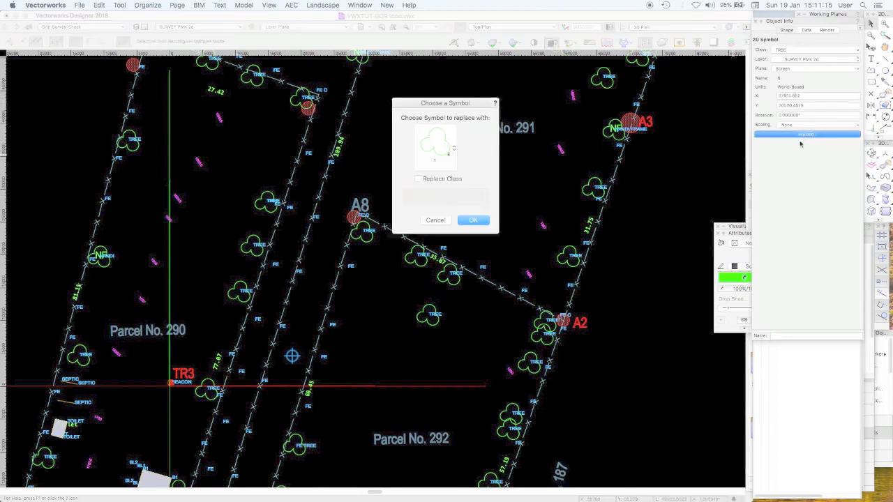
click(445, 146)
scroll(593, 293, down, 10)
scroll(597, 349, down, 2)
click(466, 327)
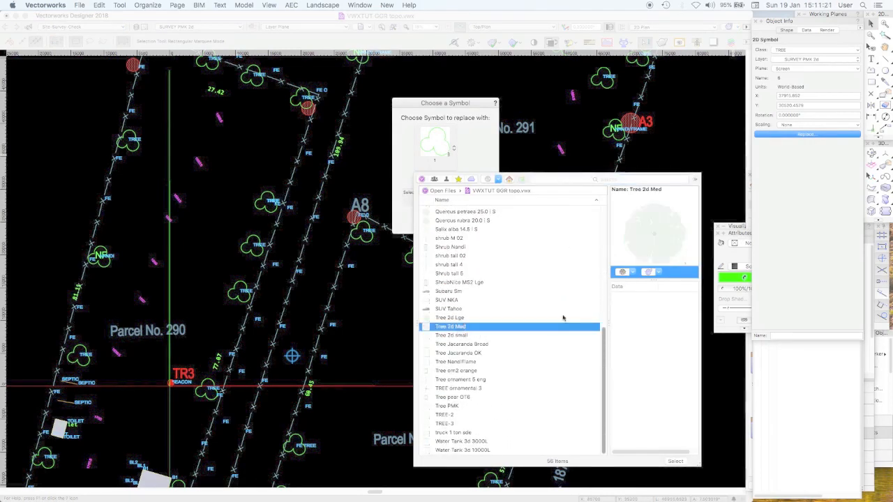
click(475, 161)
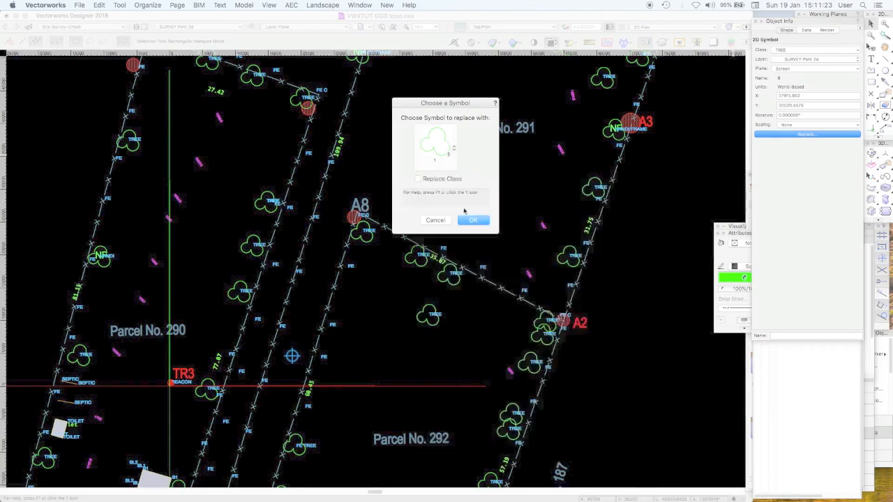
click(469, 219)
click(630, 268)
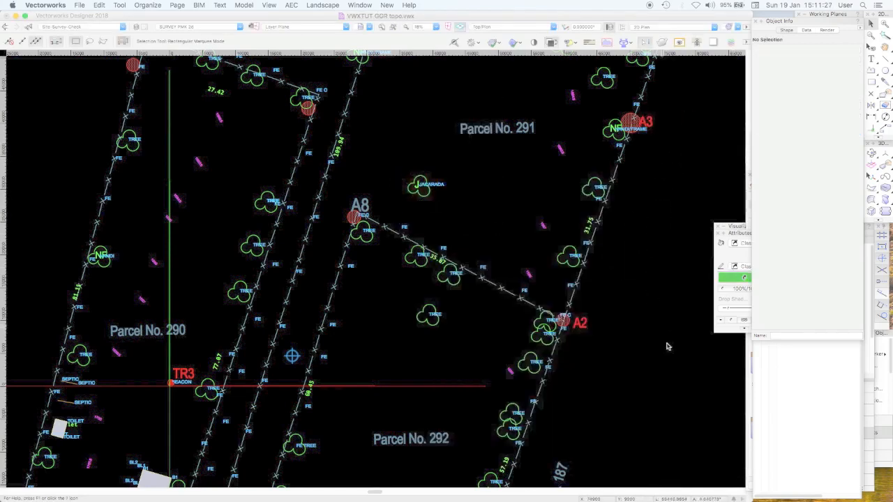
Make SURVEY PMK 3d the active layer and check the class of a 3D tree symbol
click(799, 424)
click(791, 218)
click(596, 199)
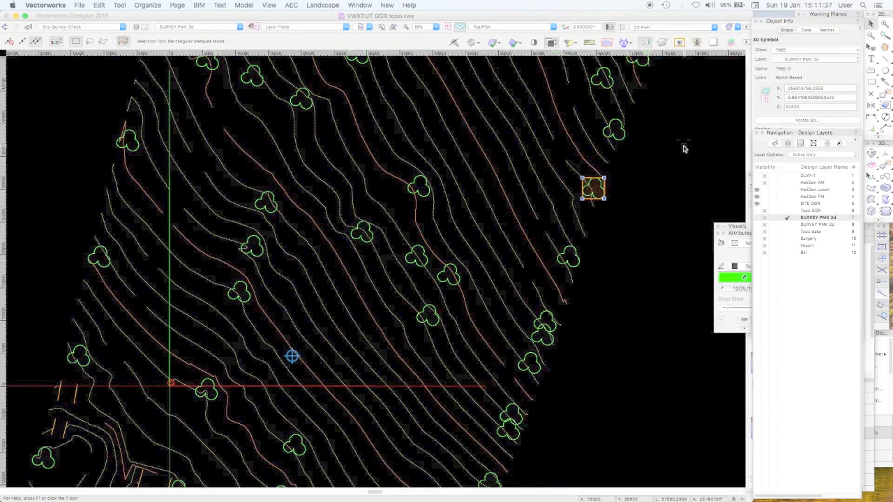
click(654, 172)
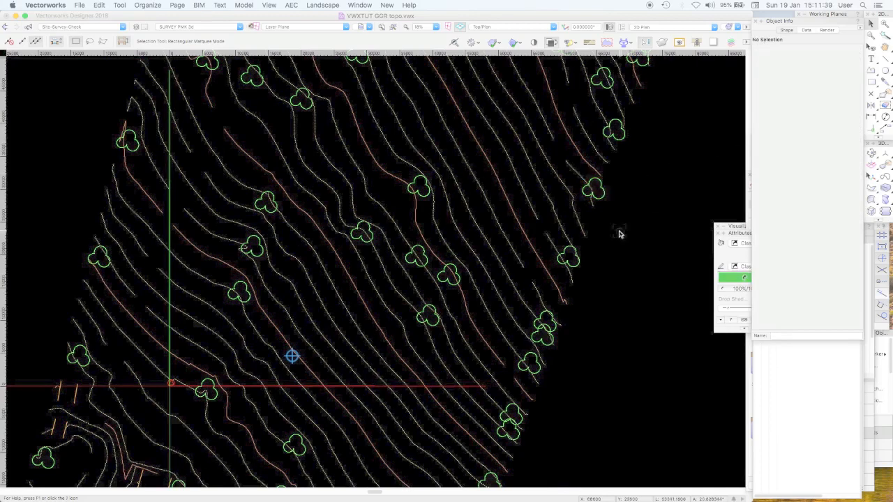
Hide the TREE class with the Visibility tool and return to the Selection tool
click(870, 47)
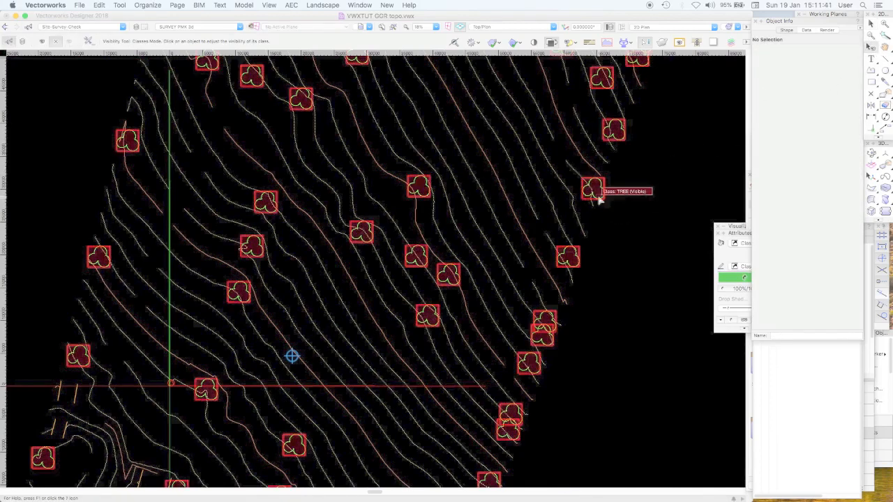
click(594, 190)
click(871, 25)
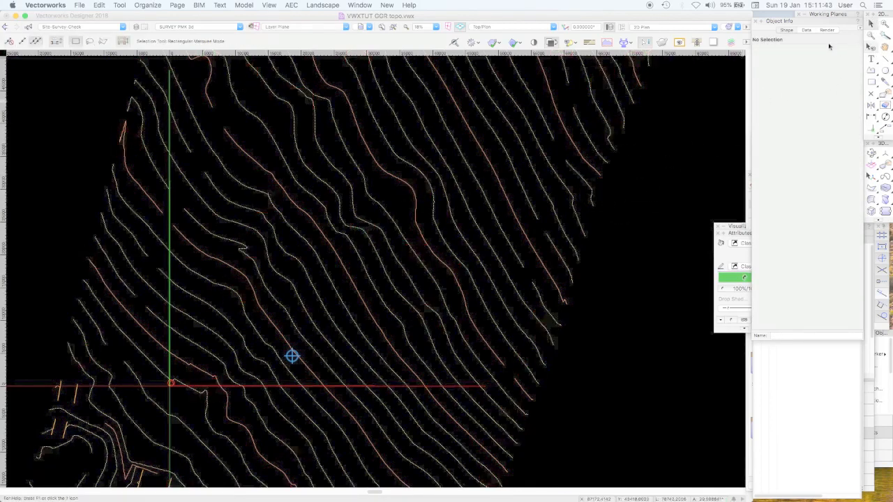
Check the class of a minor contour on the 3D survey layer
click(558, 176)
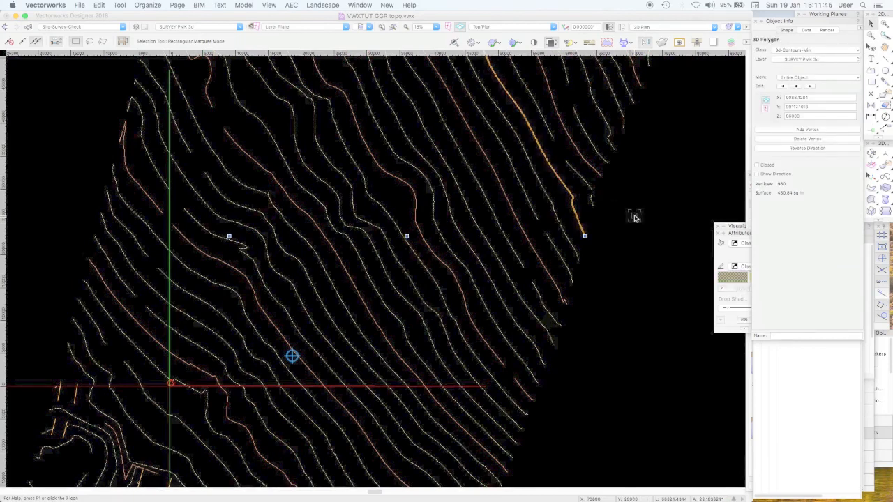
key(super+6)
click(634, 217)
Make 3d-Contours-Maj the active class by activating the class of a major contour
key(super+6)
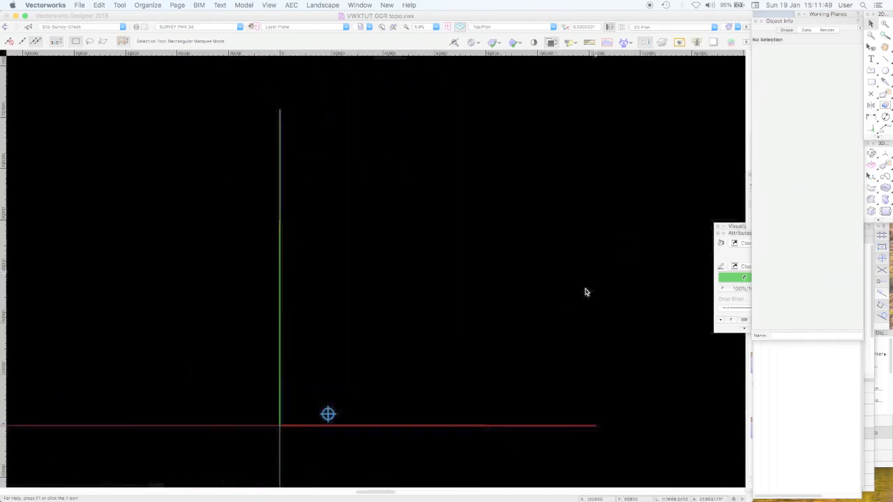
middle_drag(540, 329, 582, 215)
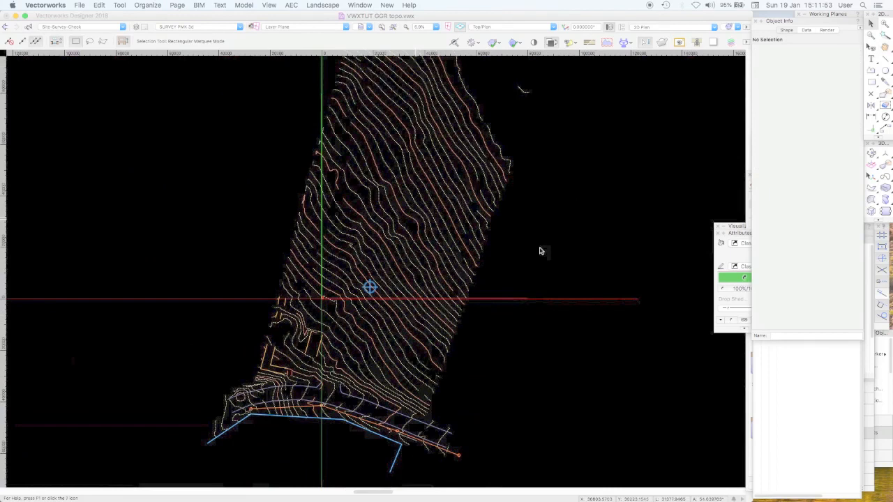
click(481, 202)
right_click(481, 202)
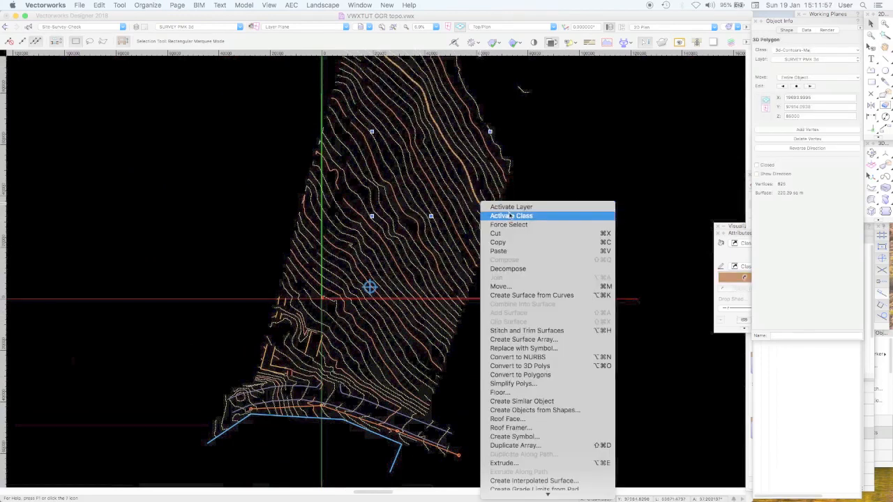
click(510, 216)
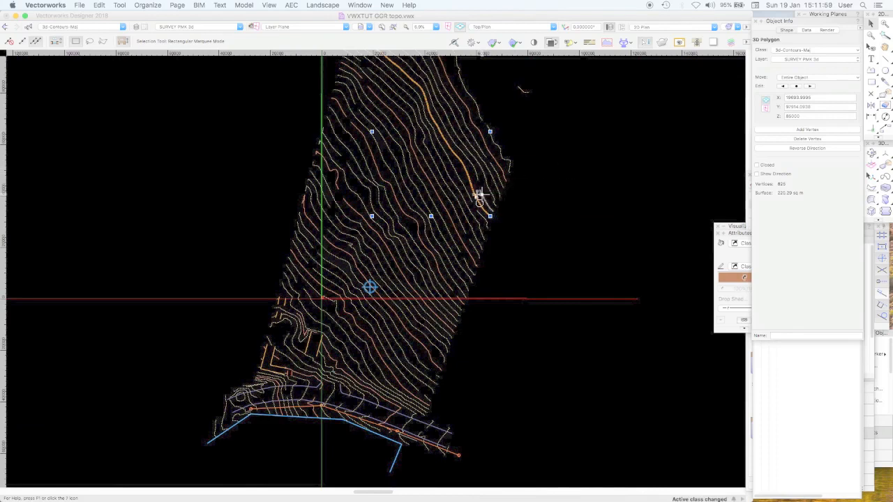
right_click(479, 198)
scroll(543, 489, down, 6)
scroll(543, 481, down, 5)
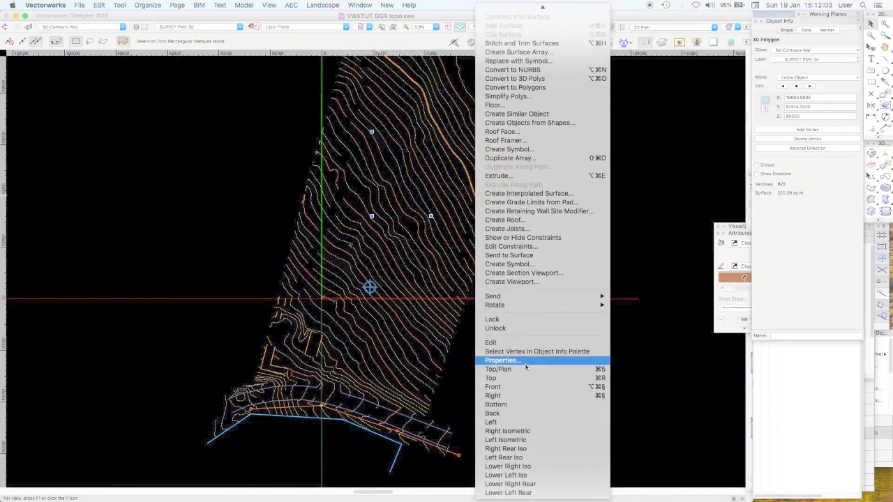
click(656, 378)
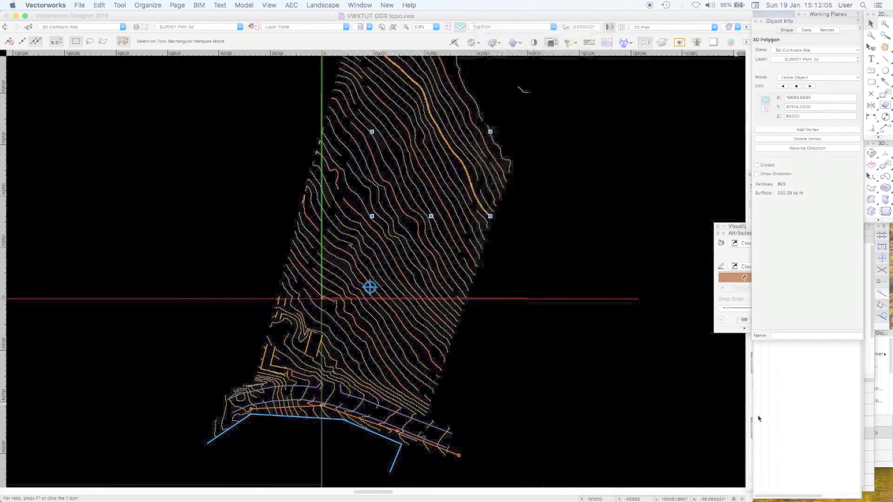
Set the class options to Active Only to isolate the major contours
click(591, 248)
right_click(576, 209)
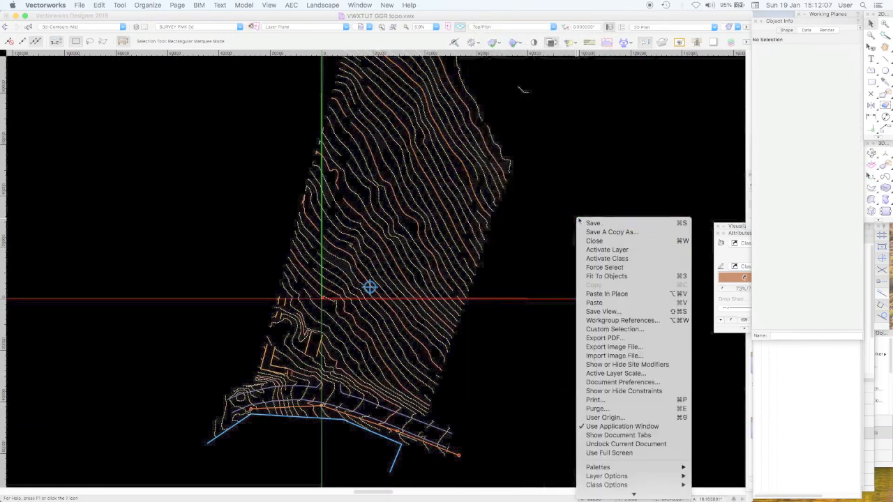
mouse_move(620, 477)
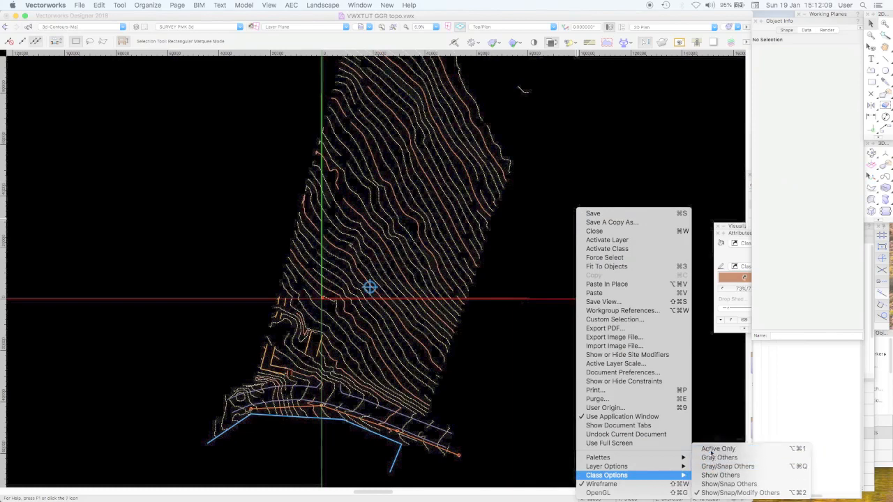
click(715, 447)
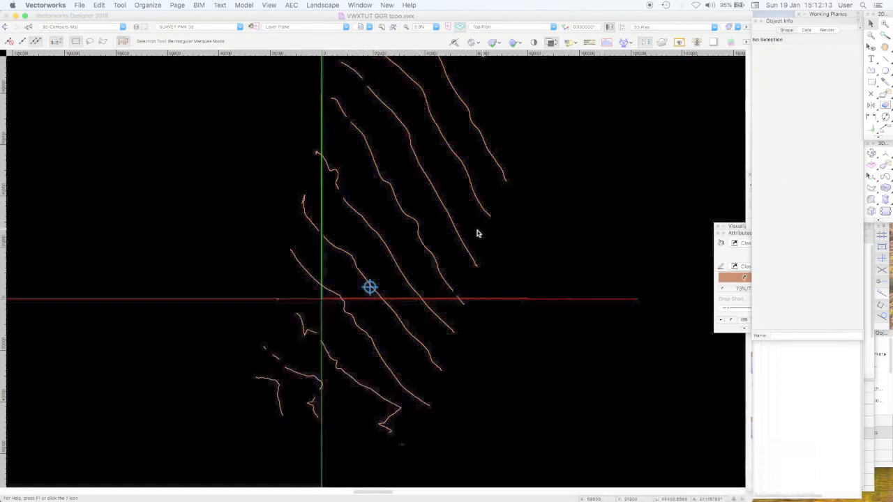
Try to bridge the gap between two major contour ends with a 3D polygon, and delete the stray polygon
click(462, 239)
click(546, 258)
key(c)
drag(259, 170, 377, 234)
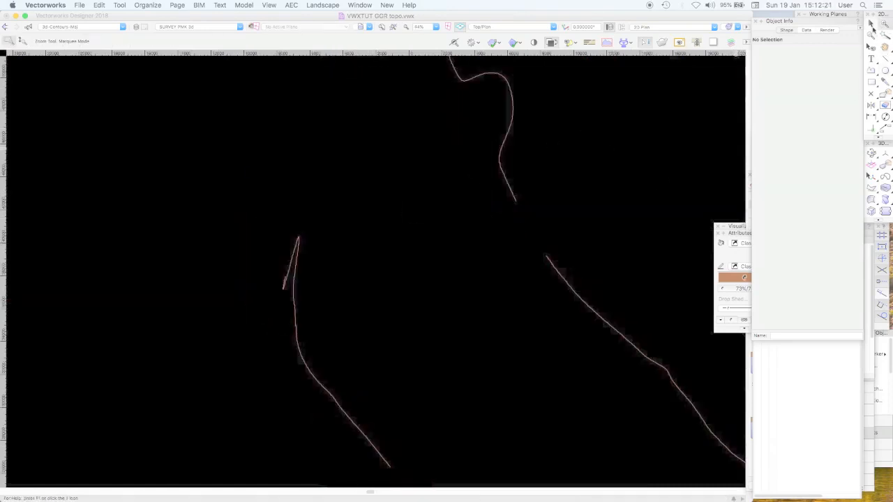
key(x)
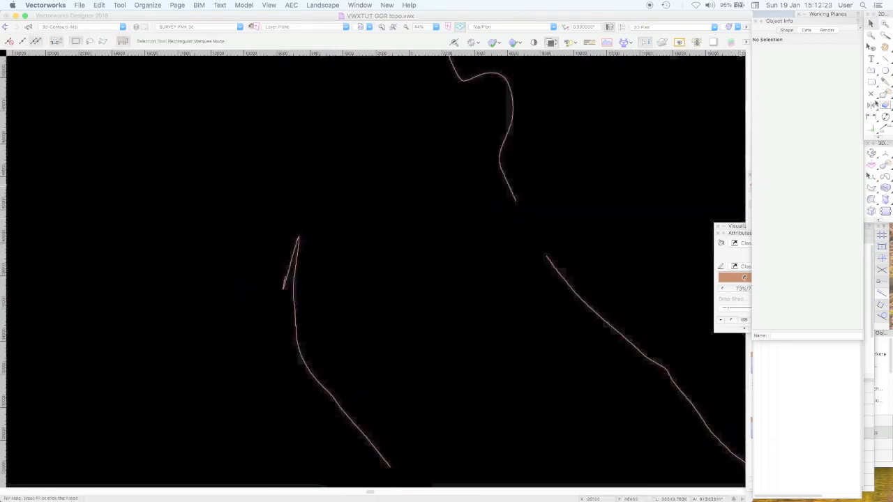
click(871, 186)
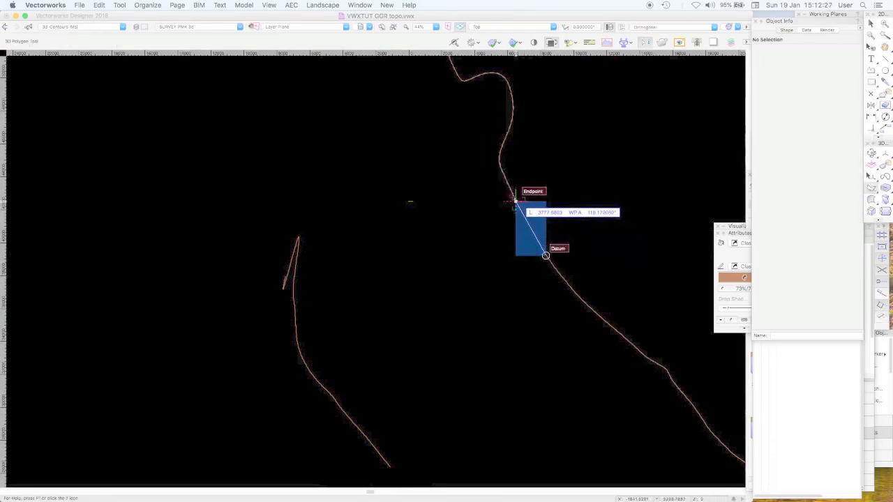
click(546, 254)
click(517, 202)
double_click(665, 166)
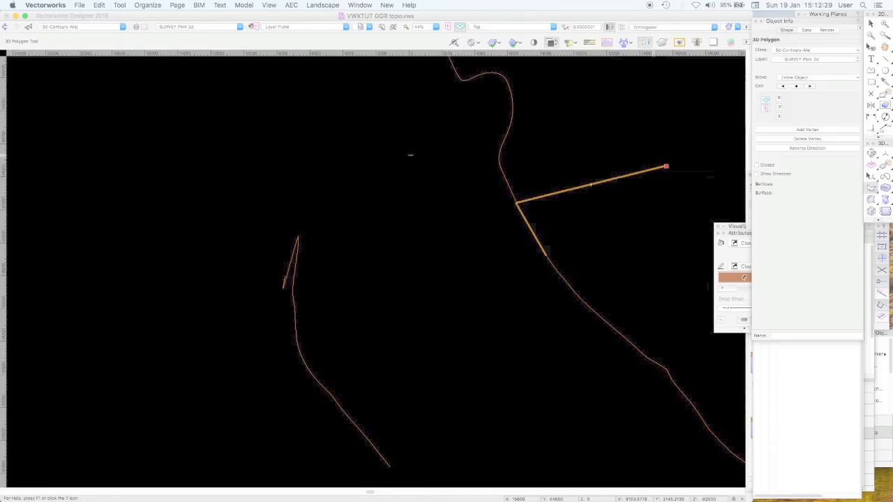
key(Delete)
Draw a two-point 3D polygon between the endpoints of the broken major contour, and delete that segment
click(546, 256)
click(516, 202)
click(515, 202)
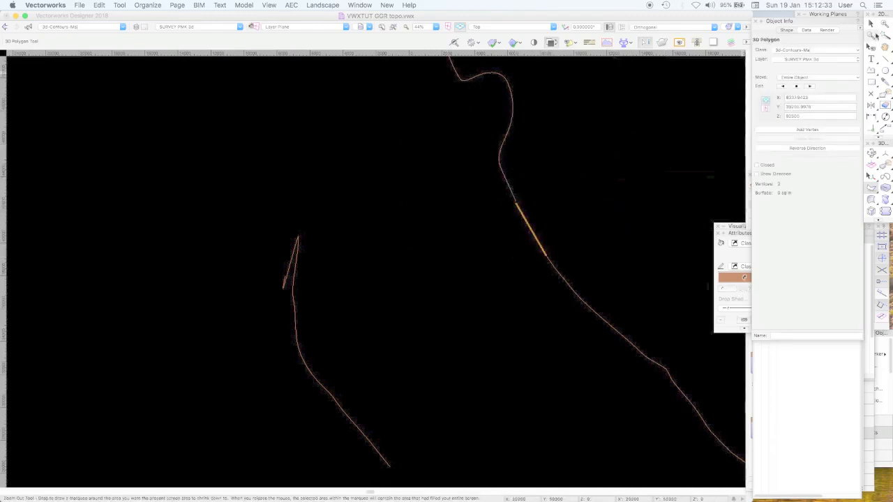
key(x)
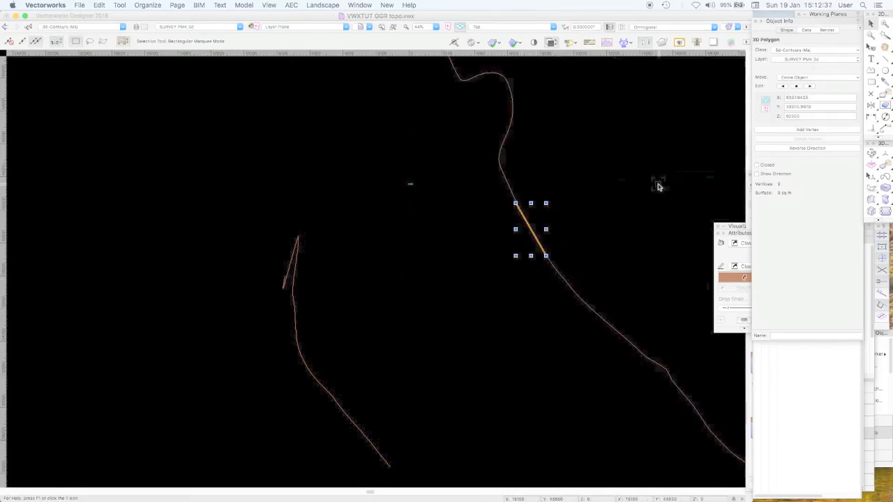
key(Delete)
Bridge the gap in the broken major contour with a two-point 3D polygon snapped to both contour endpoints
key(c)
drag(465, 183, 576, 283)
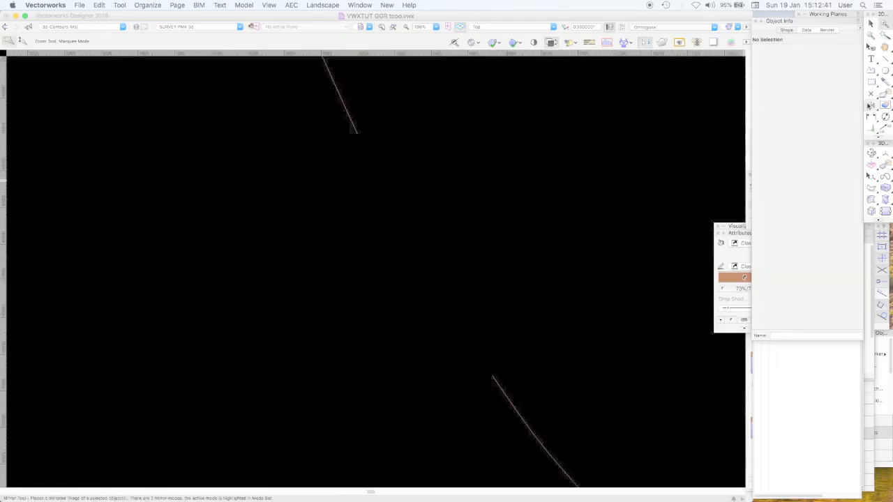
click(870, 176)
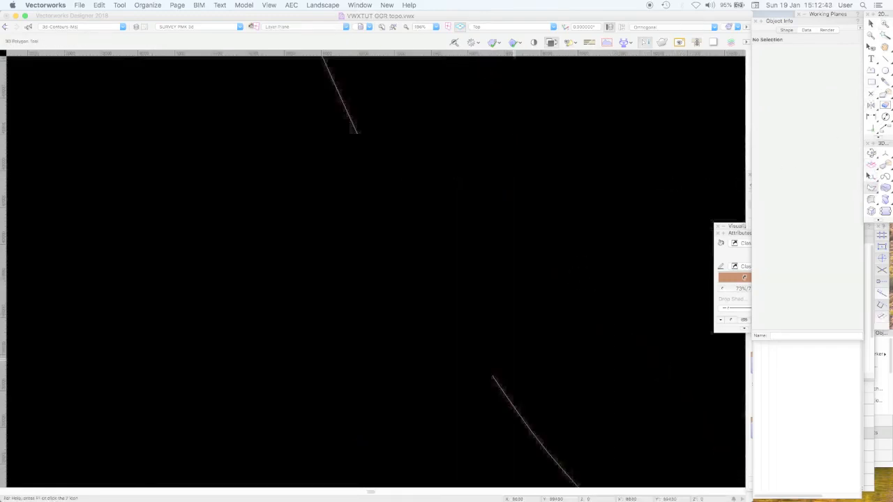
click(493, 375)
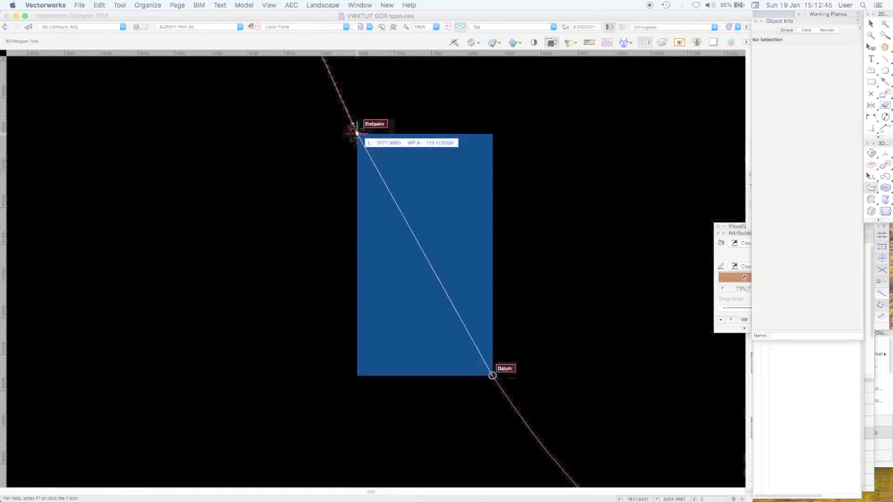
double_click(354, 131)
click(870, 24)
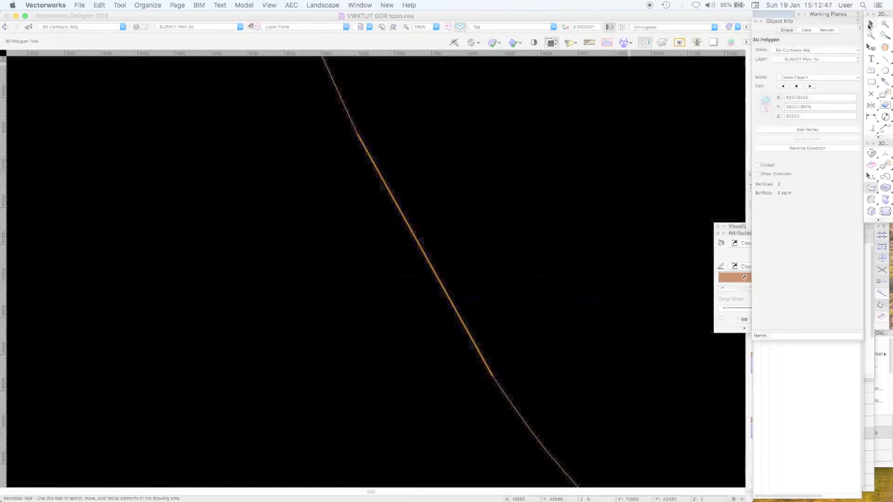
Select the bridging segment with the two adjoining contour parts and compose them into one 3D polygon, and clear the selection
shift+click(352, 119)
shift+click(504, 392)
right_click(504, 392)
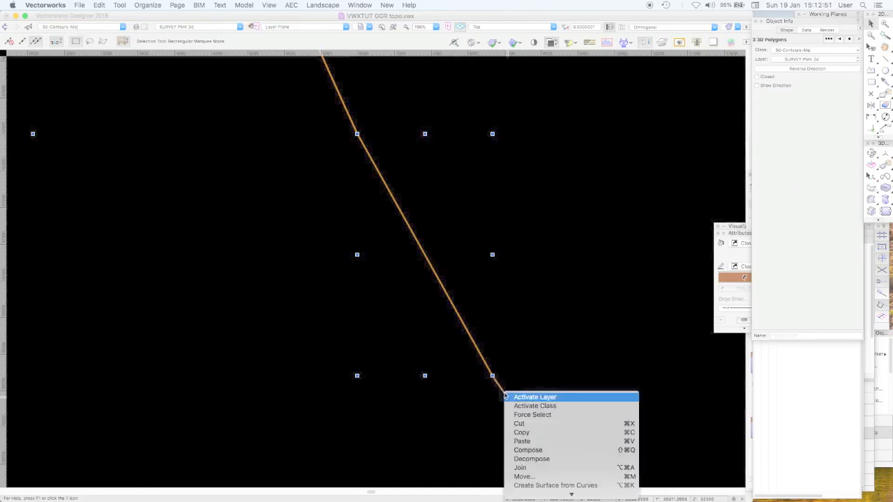
click(528, 450)
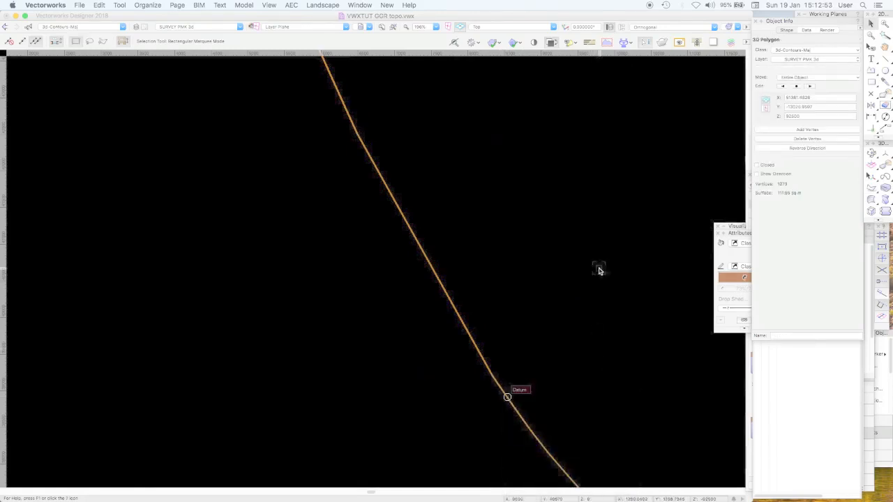
key(super+6)
click(600, 270)
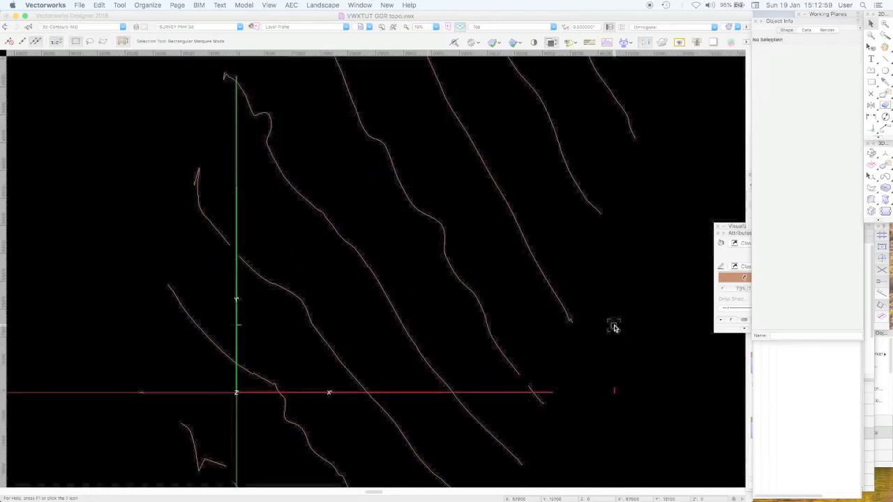
Place a 3D locus on the major contour at elevation 87500, near its lower end
click(820, 422)
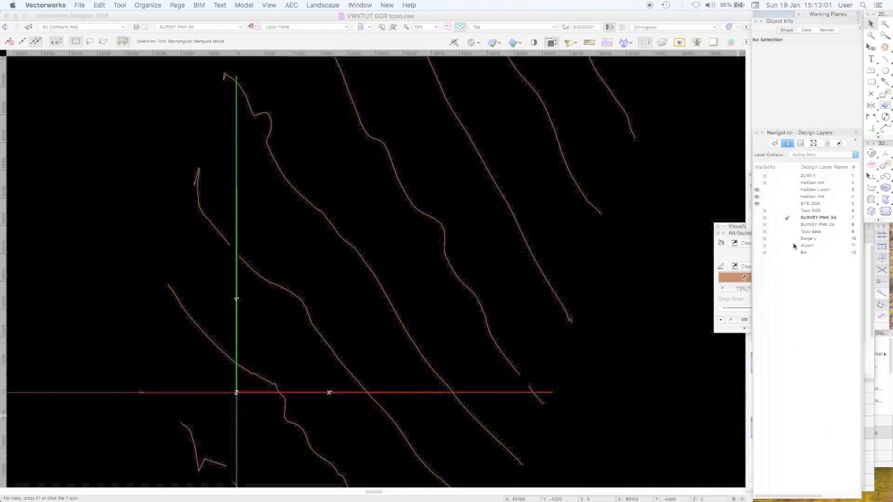
click(885, 154)
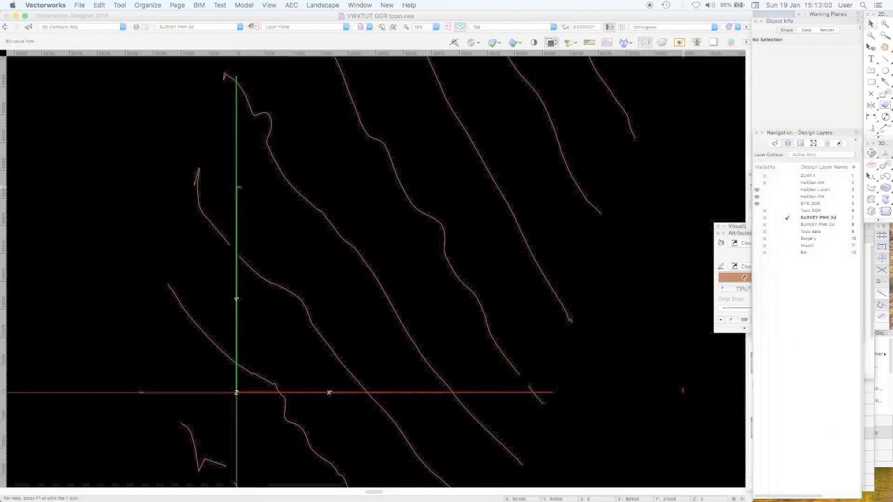
click(562, 304)
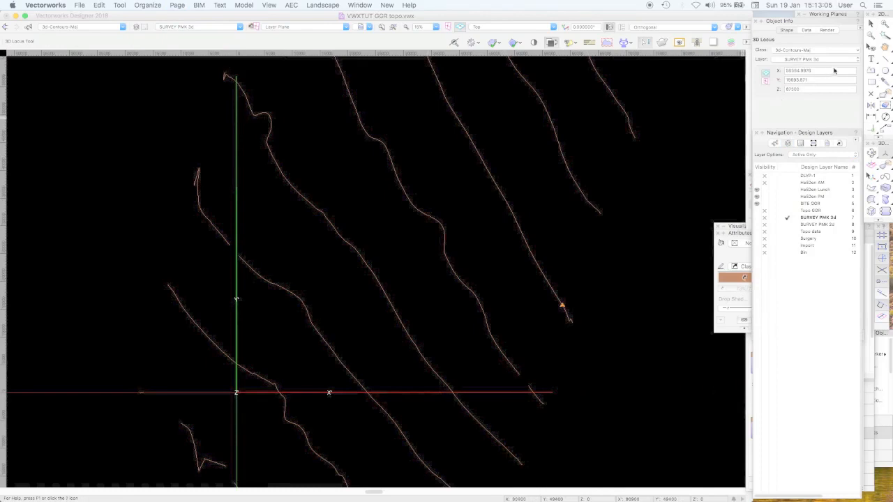
Duplicate the 3D locus along the major contour at a fixed distance of 25000, centred on and tangent to the path
click(870, 23)
click(538, 264)
click(569, 271)
drag(590, 284, 535, 316)
shift+click(538, 272)
right_click(542, 273)
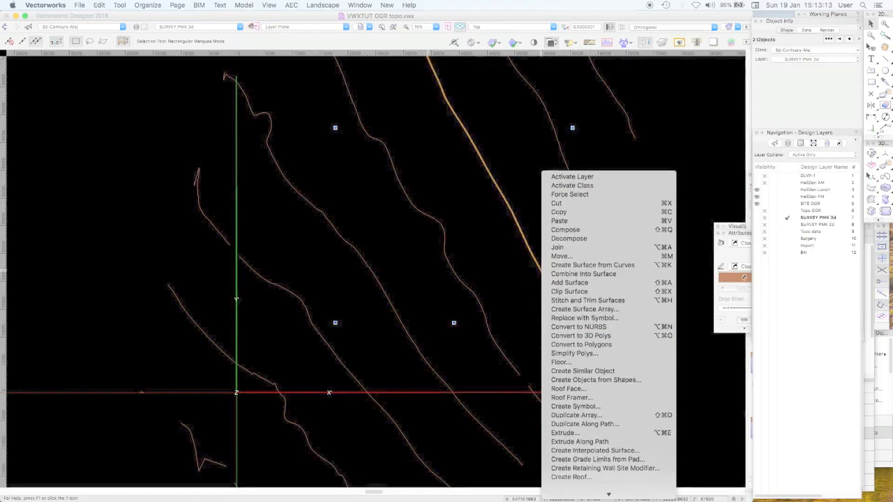
click(585, 389)
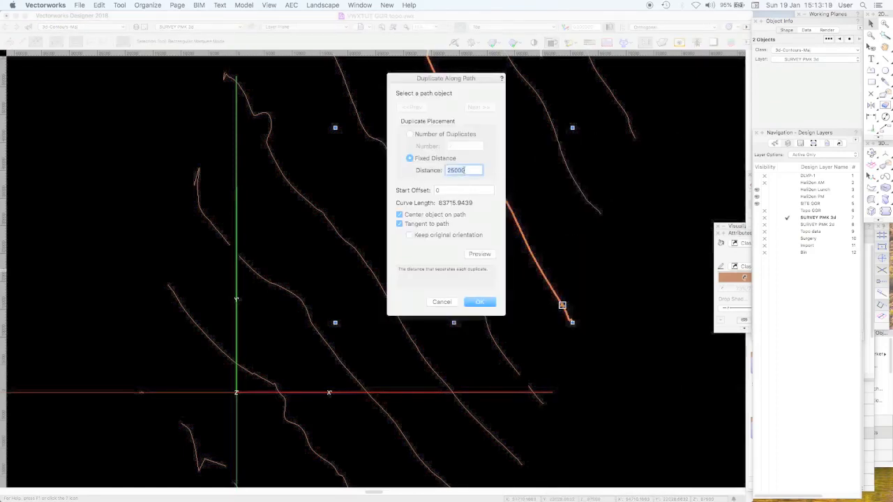
click(485, 301)
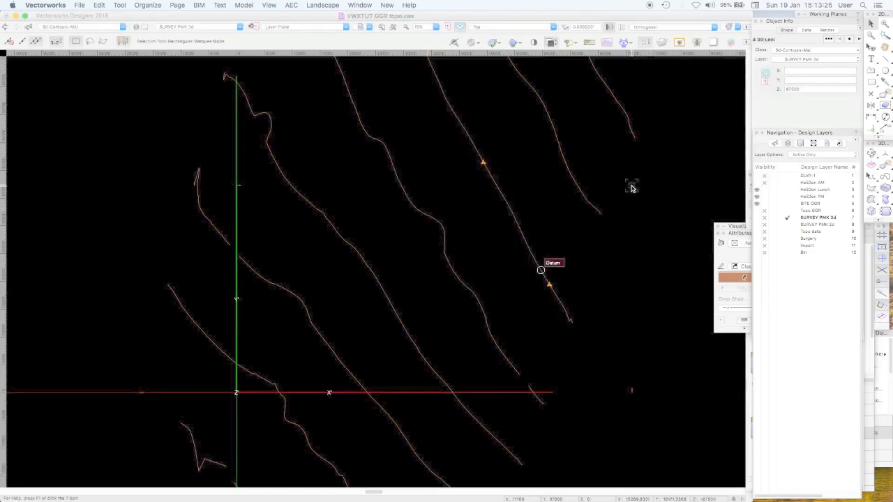
Cut the four 3D loci from the SURVEY PMK 3d layer and make Topo data the active layer
scroll(632, 188, up, 5)
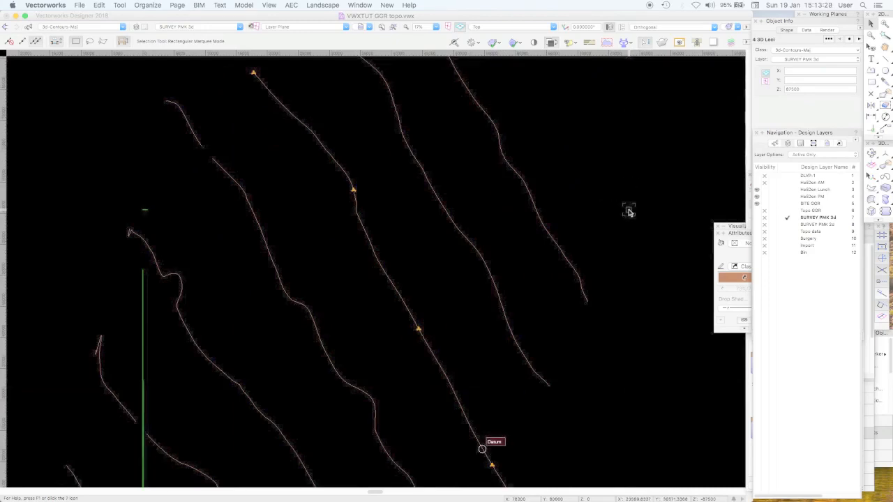
click(628, 211)
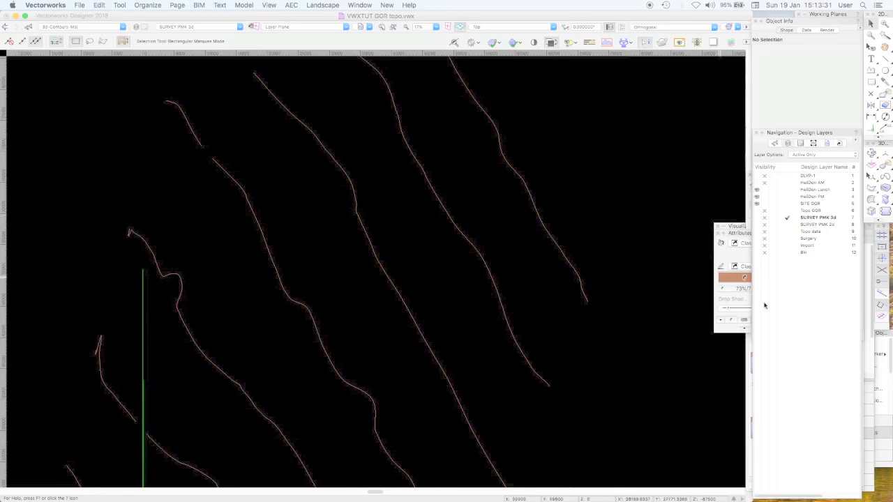
click(789, 232)
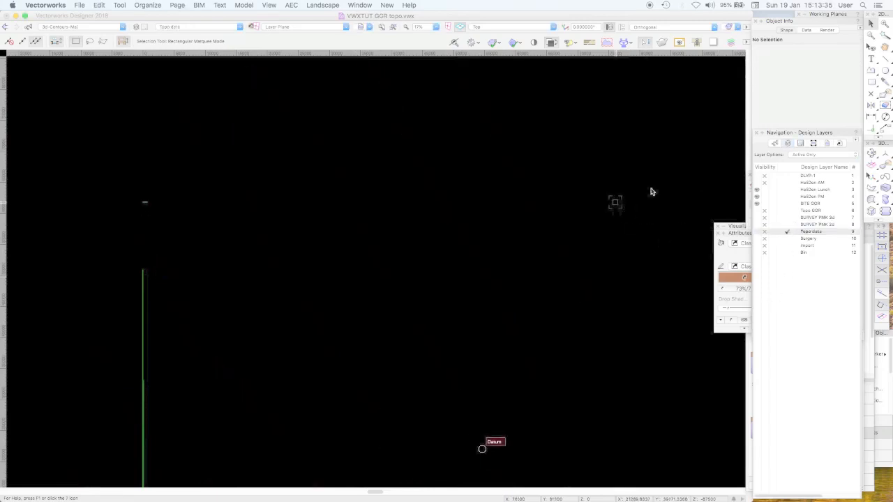
Make all classes visible and return to the list of design layers
click(775, 143)
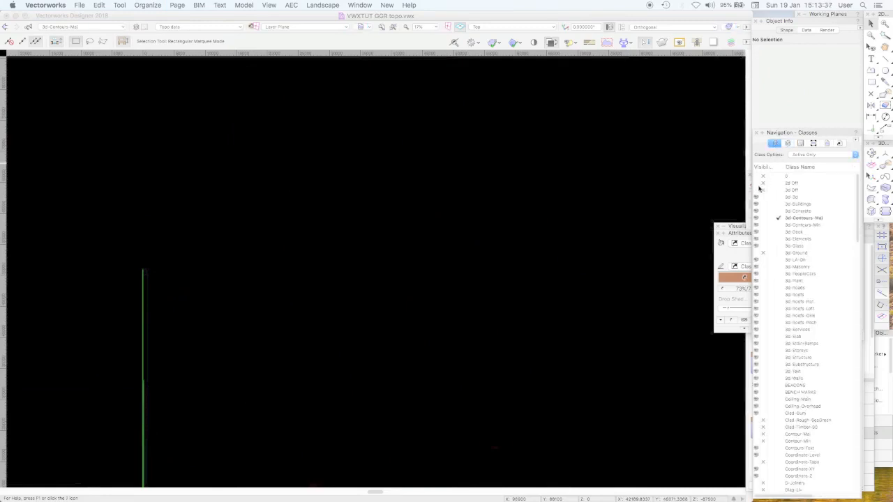
click(758, 189)
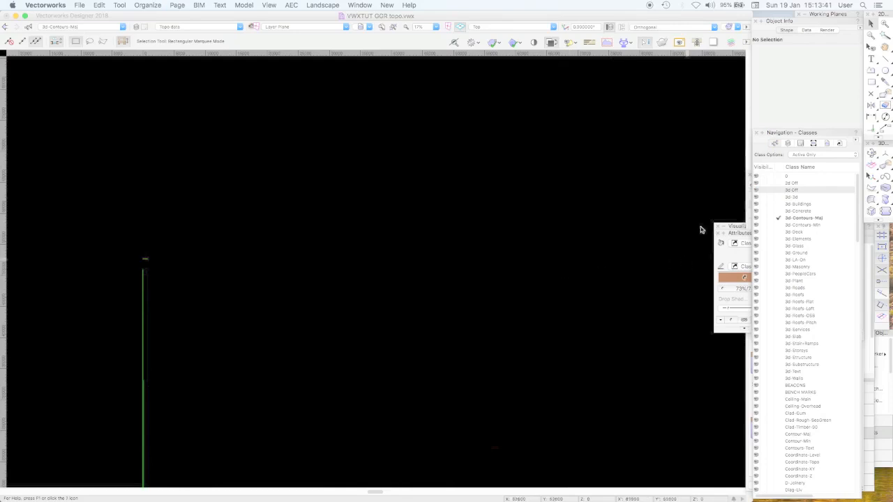
click(788, 143)
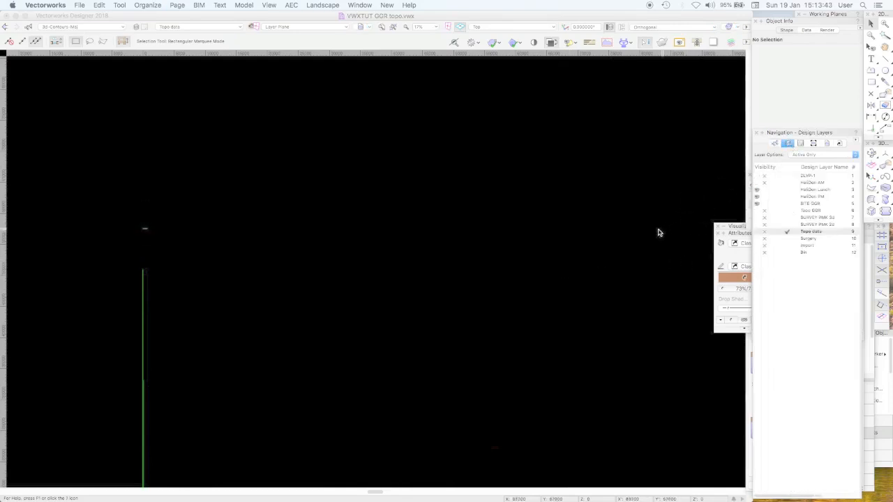
Paste the four 3D loci in place on the Topo data layer and clear the selection
key(super+2)
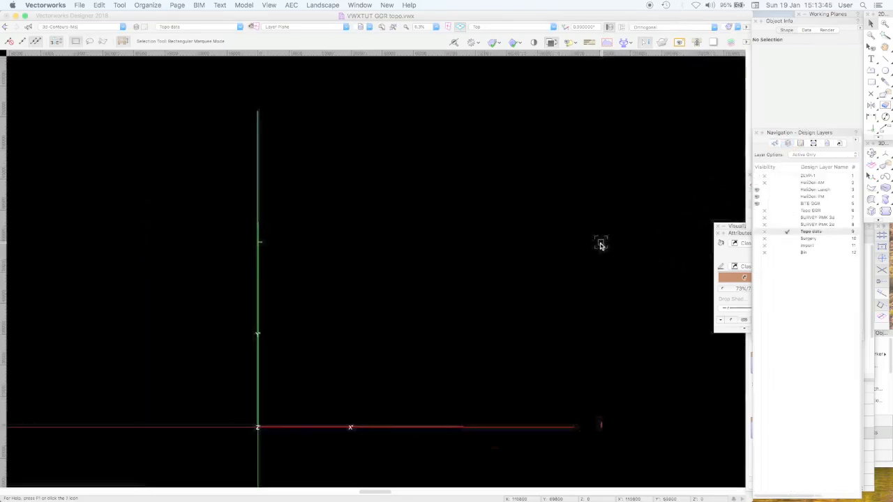
key(super+a)
click(599, 246)
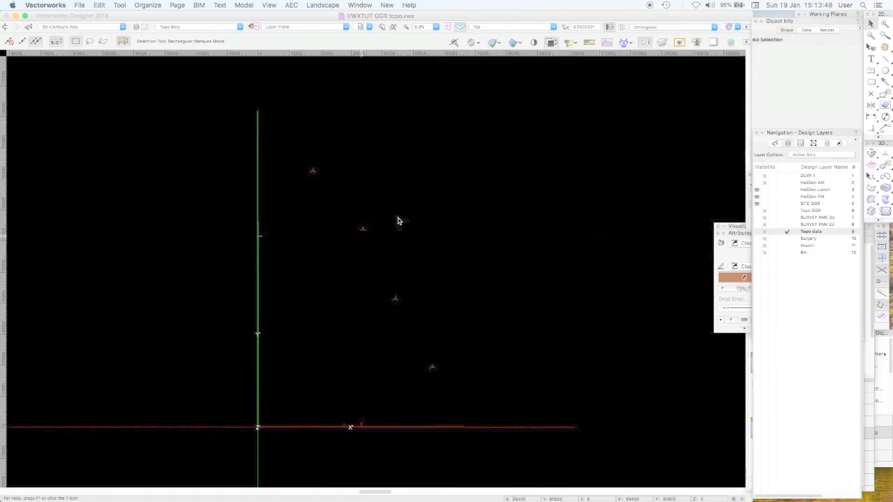
Select the four 3D loci on the Topo data layer and start creating a site model from them
drag(292, 109, 503, 416)
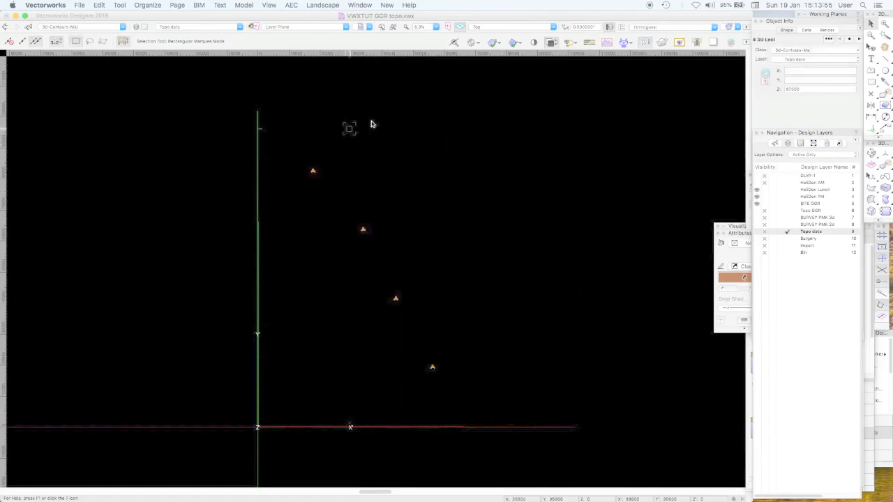
click(357, 5)
mouse_move(247, 5)
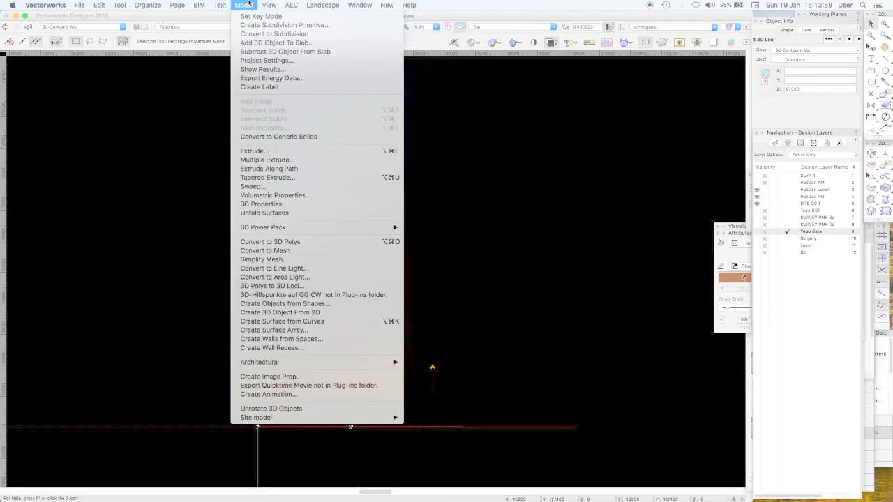
mouse_move(300, 418)
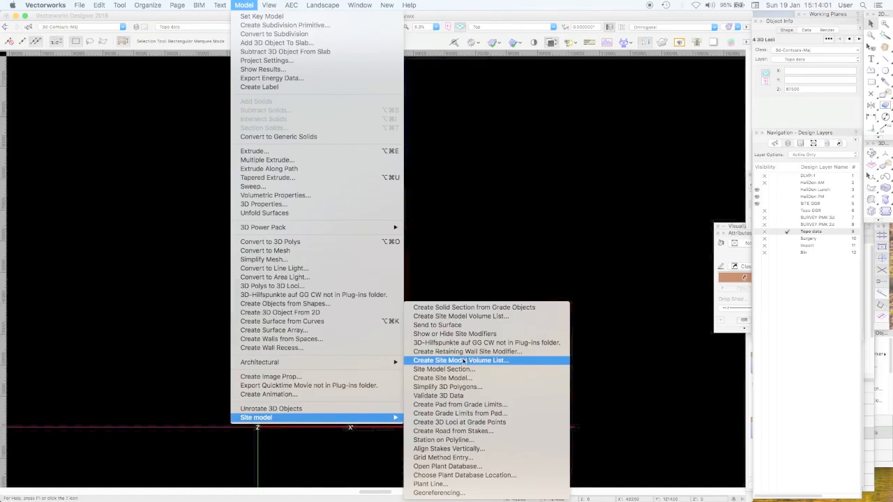
click(454, 378)
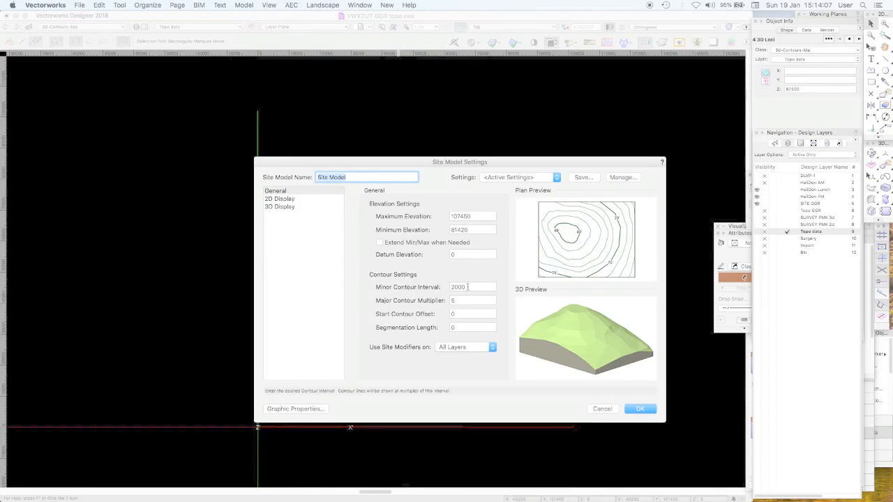
Examine the site model's minor contour interval and try the 3D Extruded Contours style for its 3D display
double_click(467, 287)
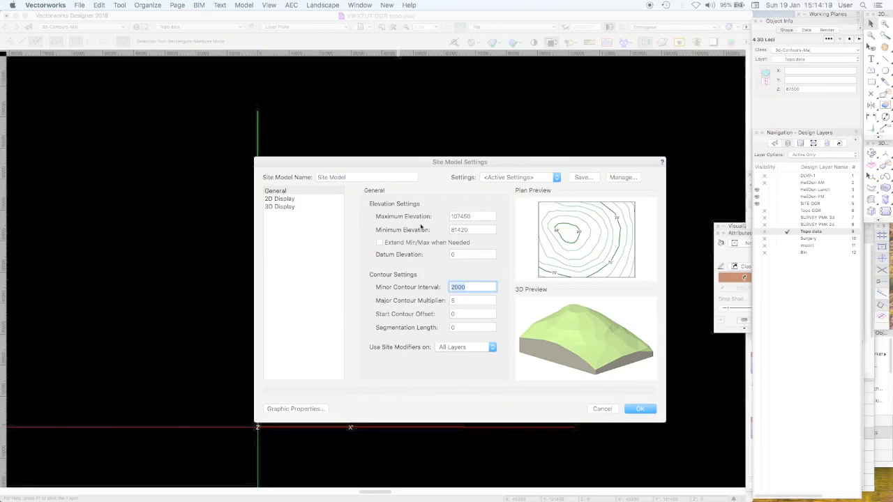
click(305, 207)
click(446, 217)
click(445, 218)
click(444, 217)
click(450, 285)
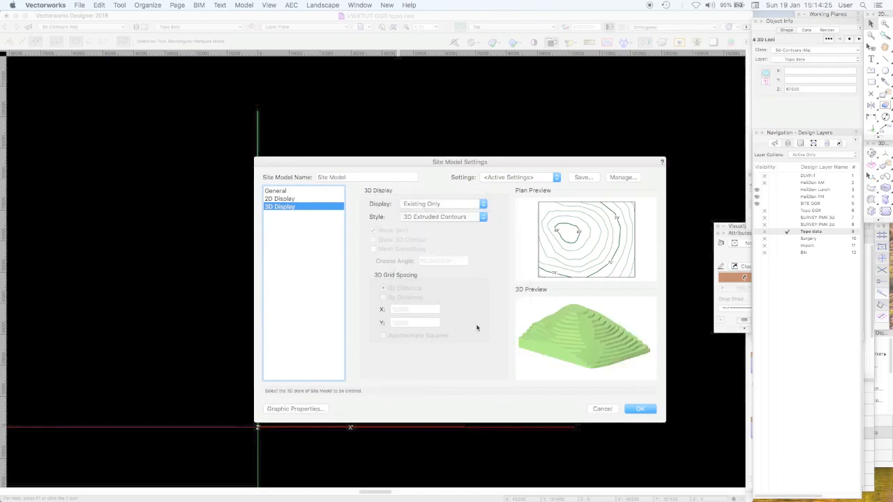
click(280, 191)
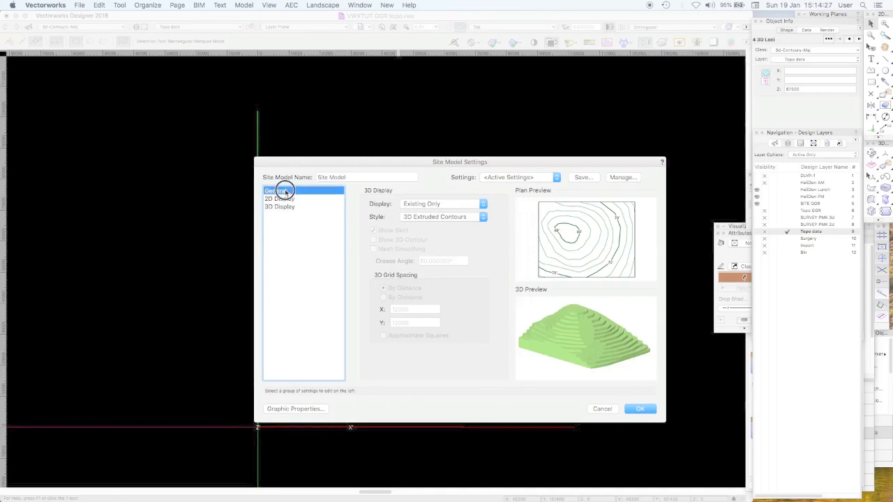
double_click(459, 286)
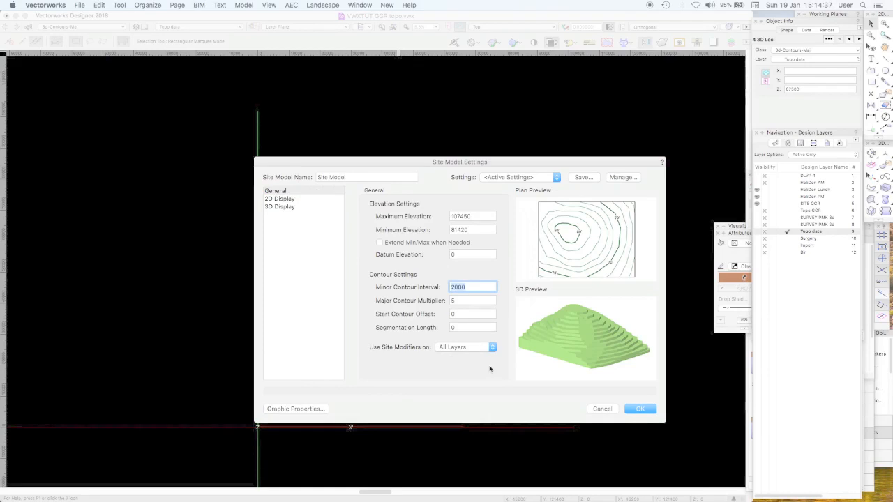
Keep the site model's 3D display at Existing Only and set its style to 3D Contours
click(310, 207)
click(440, 207)
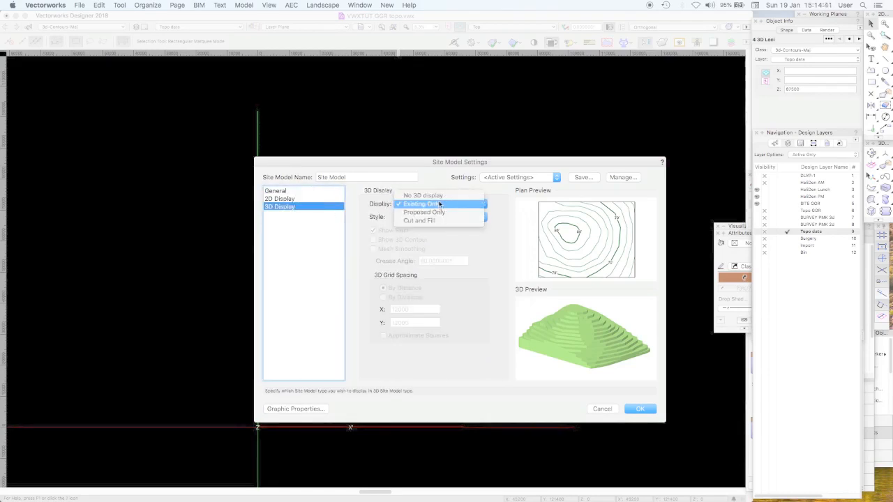
click(439, 204)
click(443, 217)
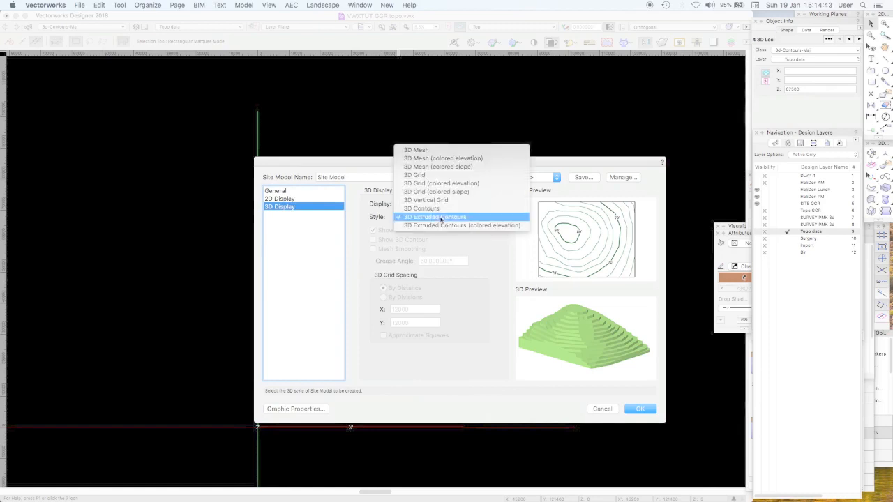
click(473, 208)
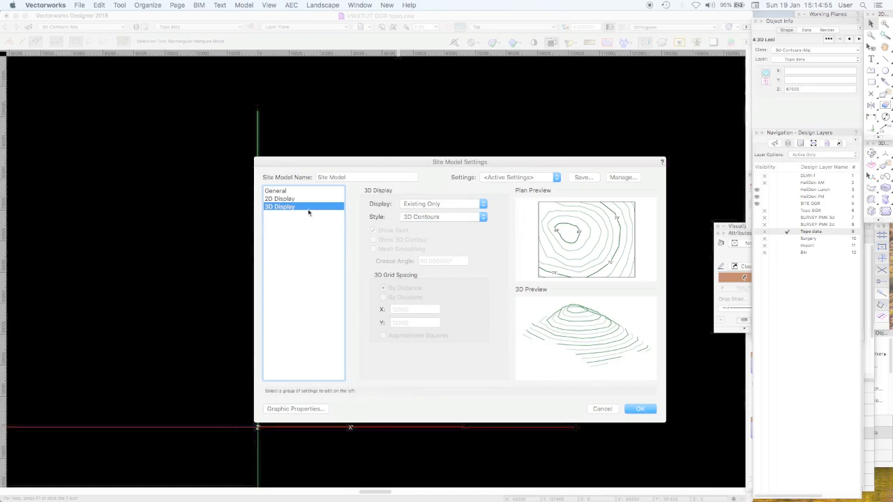
Examine the site model's graphic properties, including the 3D Fill attributes and the option to make attributes by class, and cancel the fill edit
click(297, 409)
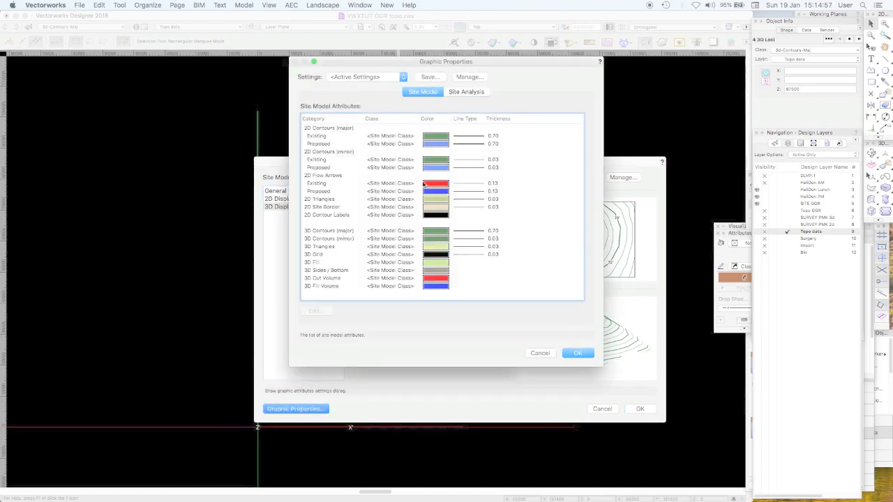
click(441, 265)
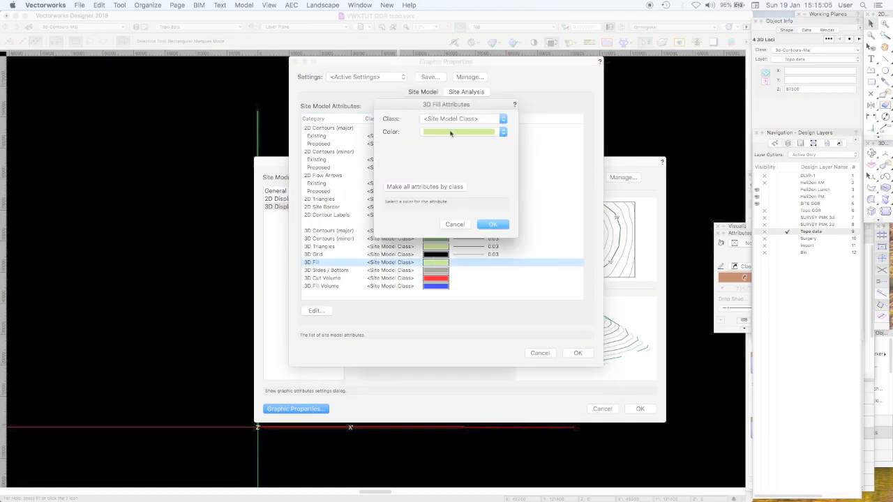
click(426, 187)
click(455, 224)
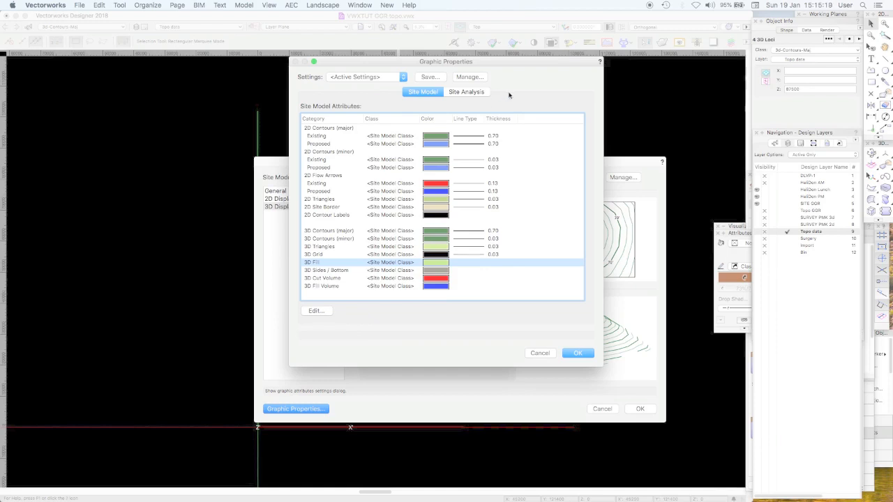
Try the saved graphic settings Dom Site Graphics and SITE MODEL GRAPHICS AZU, and cancel the site model's graphic properties and settings
click(391, 77)
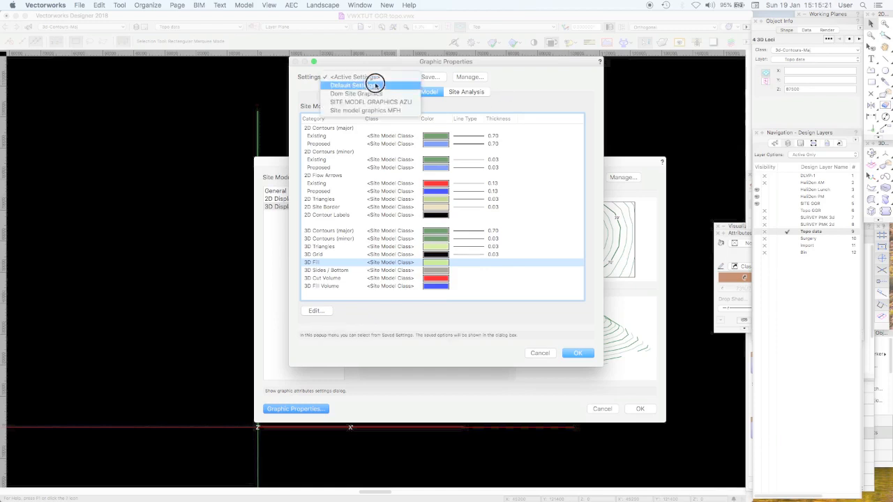
click(394, 95)
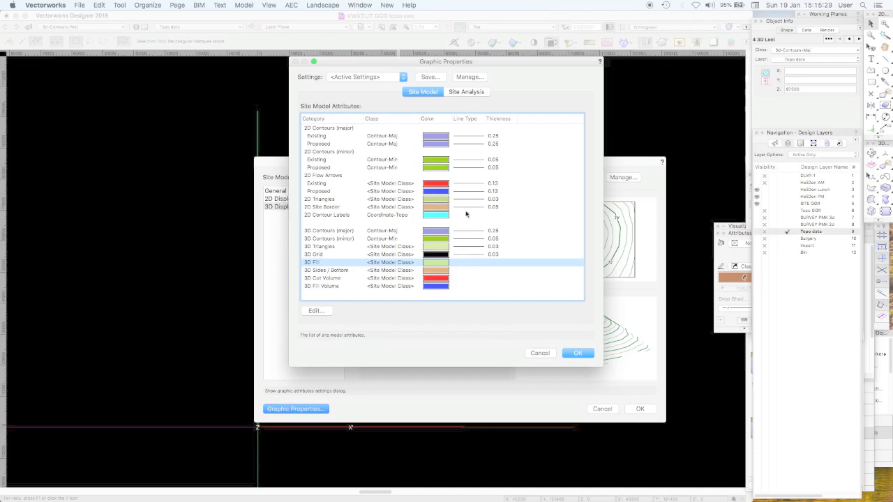
click(379, 78)
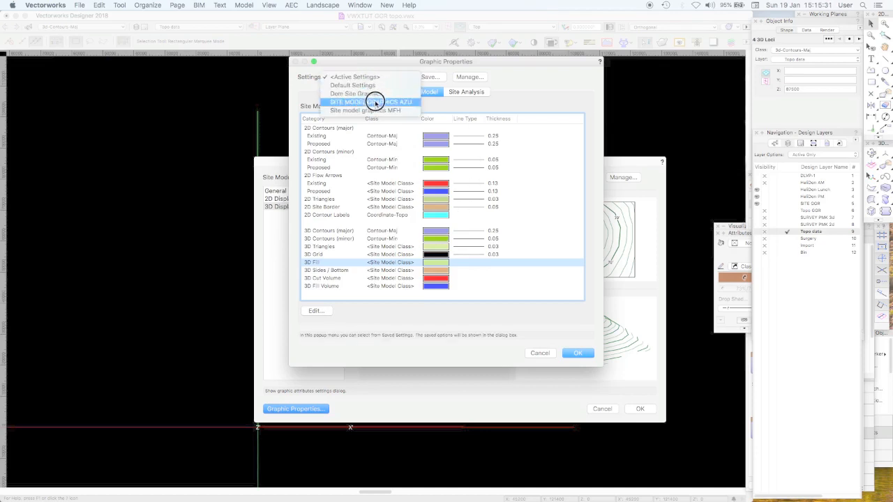
click(375, 102)
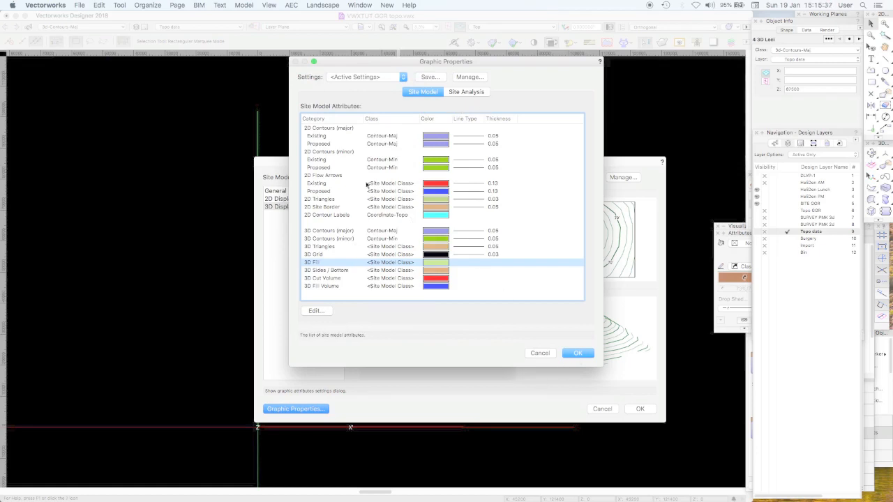
click(339, 160)
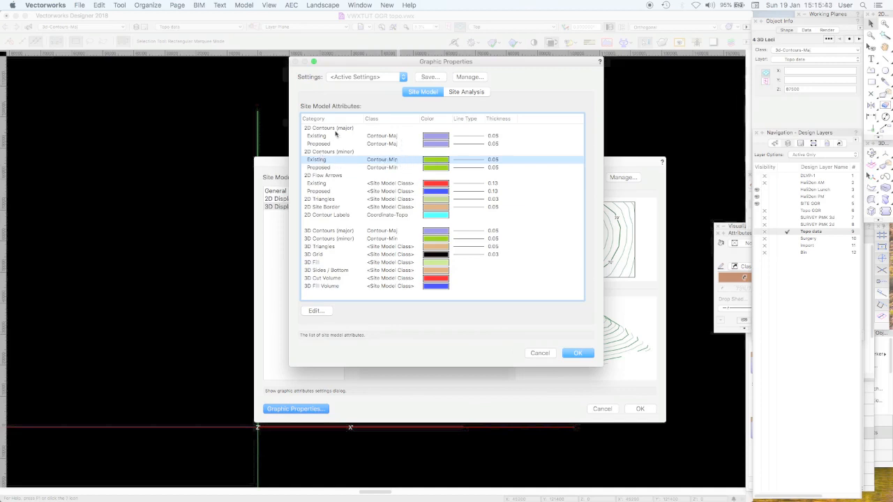
click(542, 353)
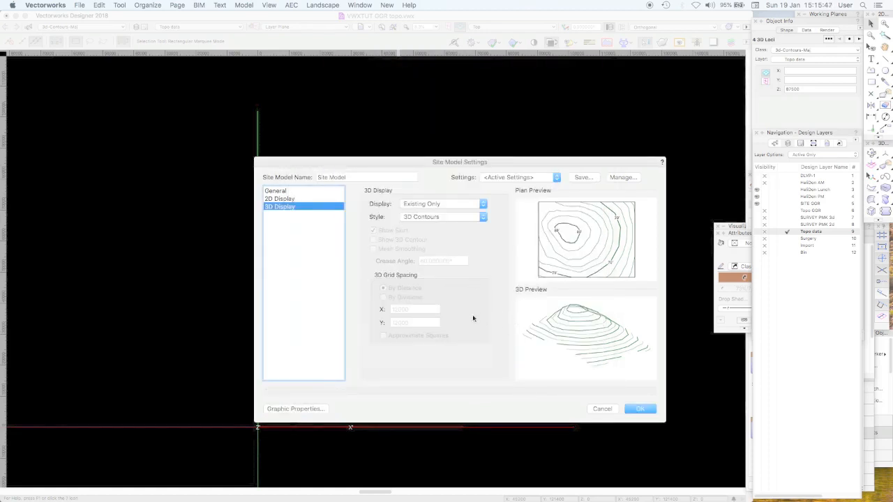
click(605, 409)
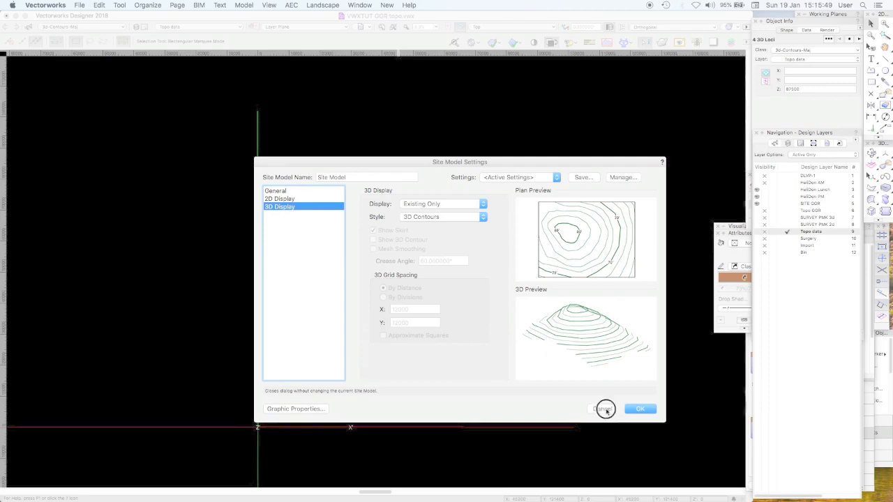
click(555, 290)
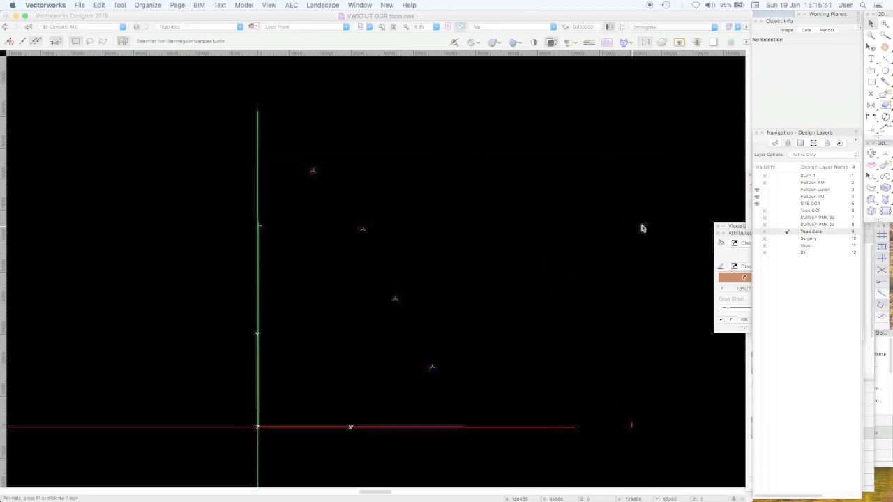
Make the Topo OGR layer active and switch to the Top/Plan view
click(782, 273)
click(795, 211)
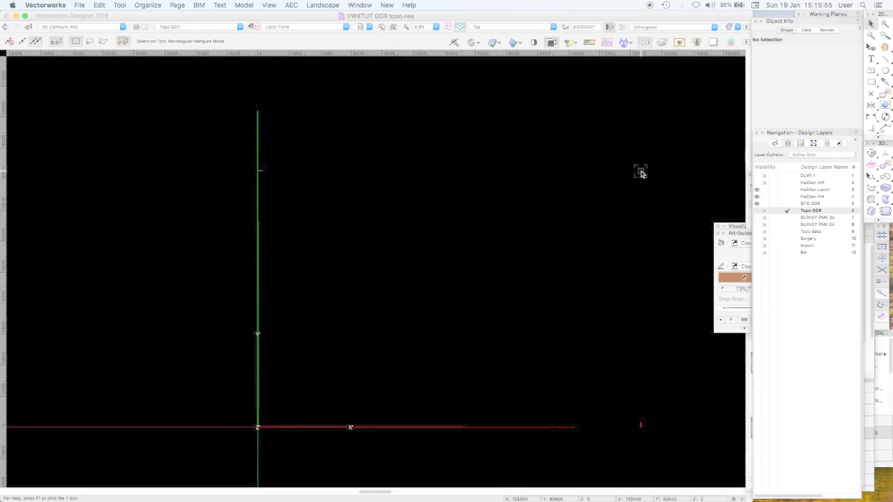
click(775, 144)
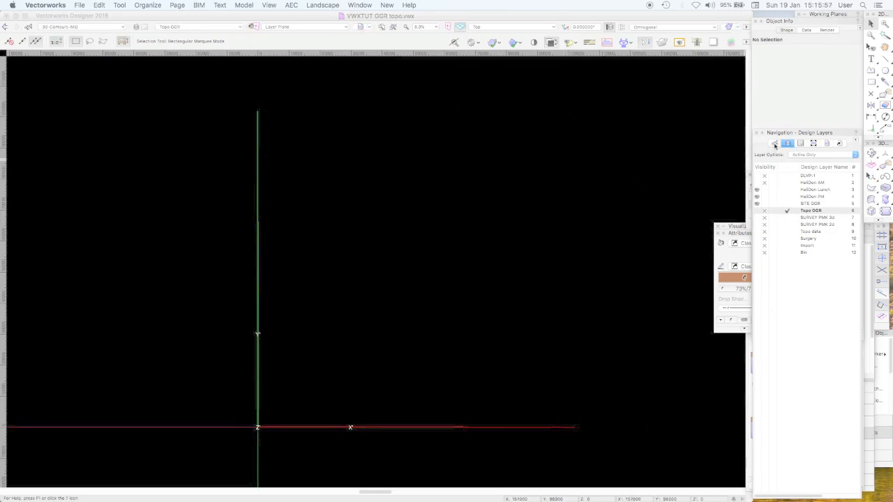
click(774, 144)
click(789, 144)
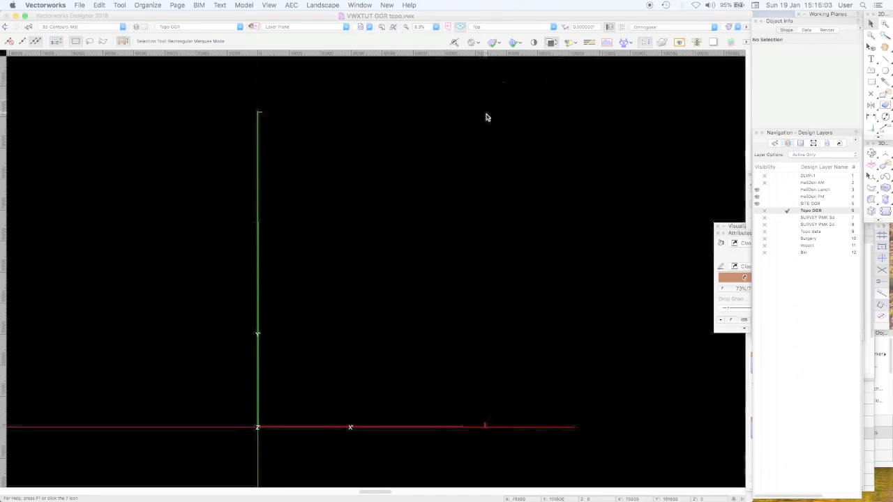
key(super+5)
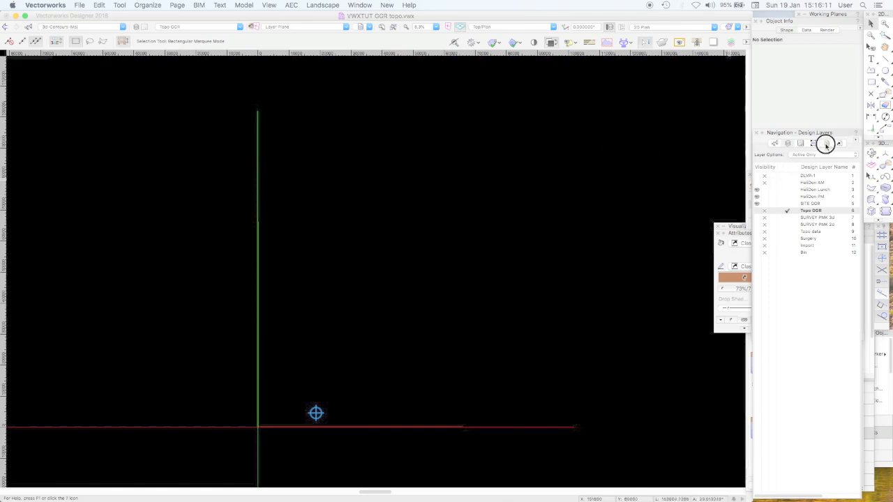
Restore the saved view 2020 IMPORT SURVEY CAD and select the finished site model on the Topo OGR layer
click(826, 144)
double_click(787, 185)
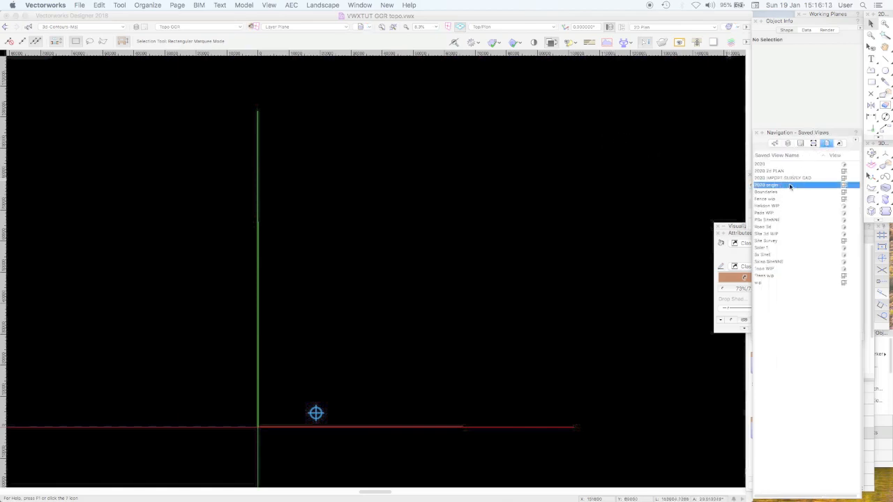
double_click(781, 178)
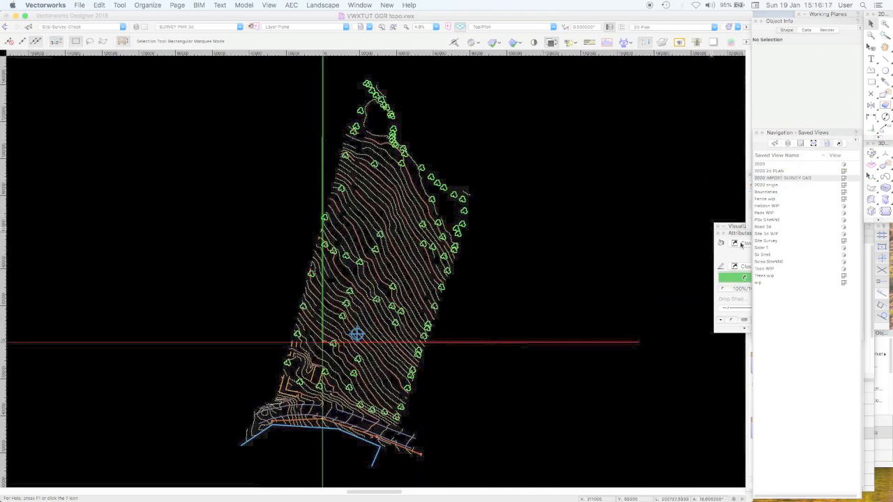
click(788, 143)
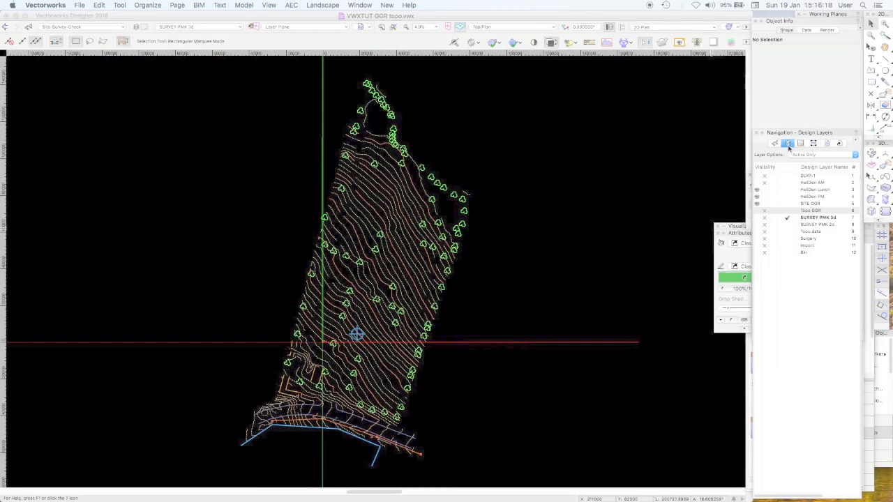
click(792, 212)
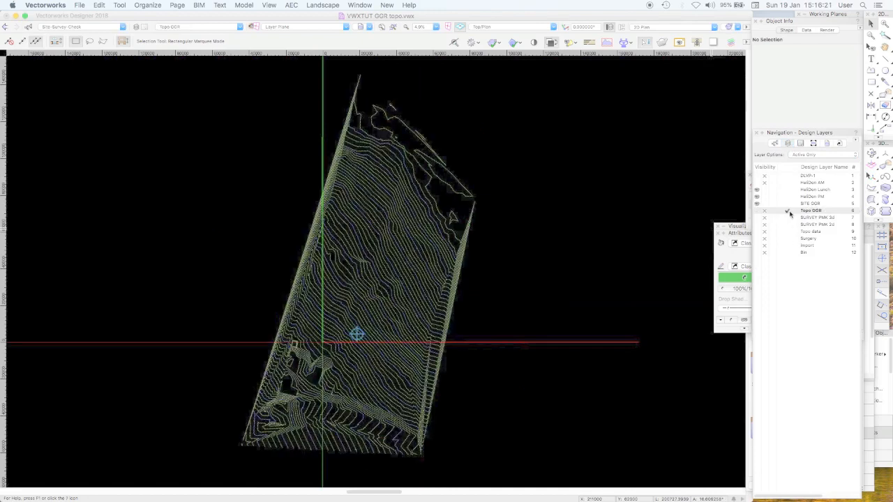
click(464, 241)
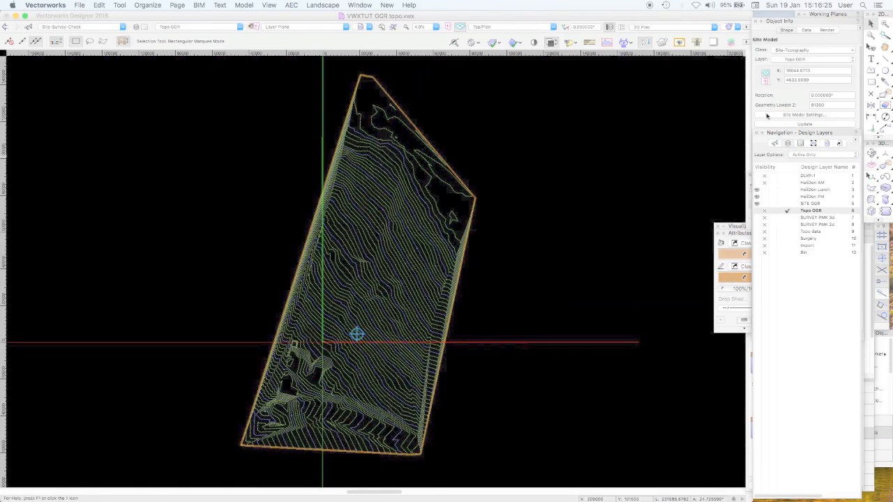
click(872, 152)
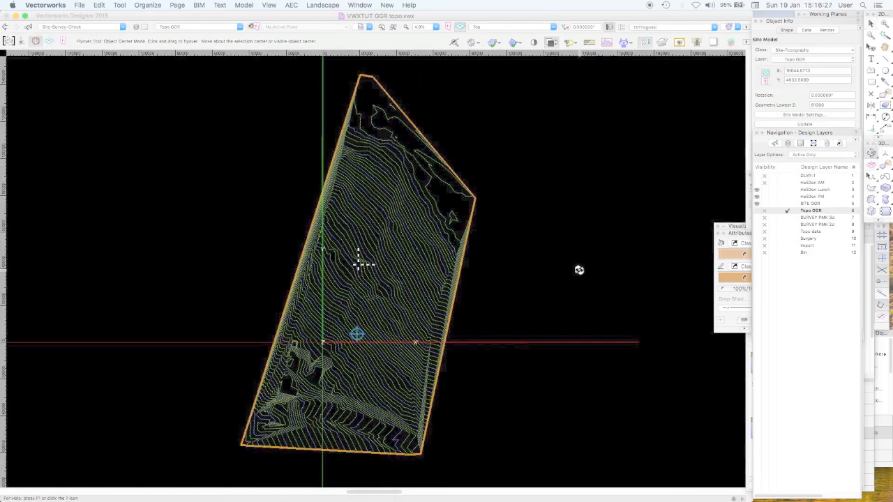
Examine the 3D loci on the Topo data layer by selecting all of them and clearing the selection
click(788, 232)
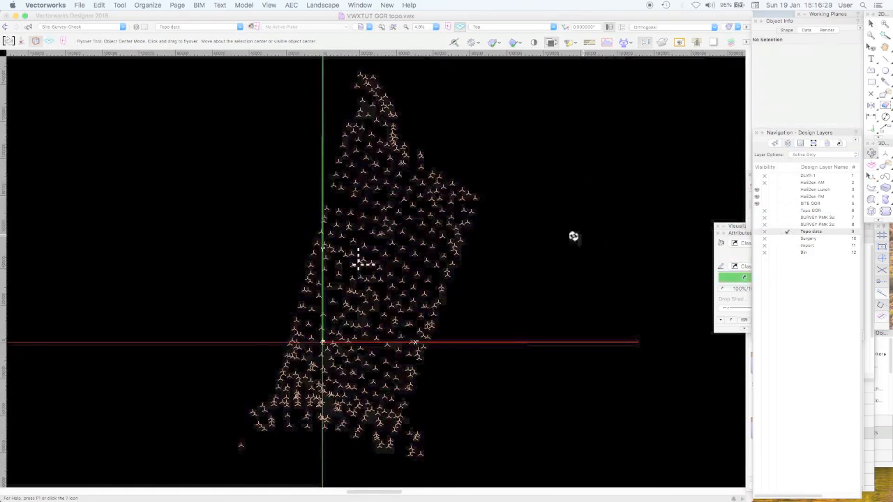
click(871, 23)
drag(573, 285, 200, 169)
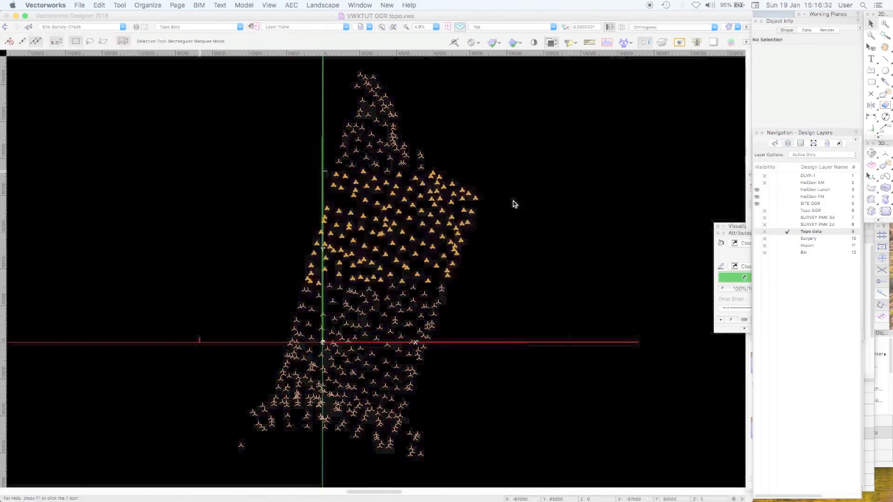
click(550, 231)
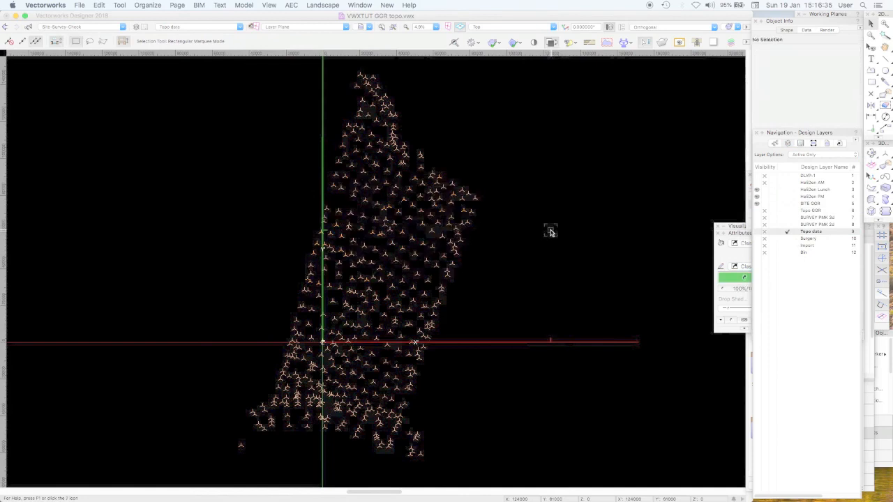
key(super+2)
drag(247, 146, 550, 406)
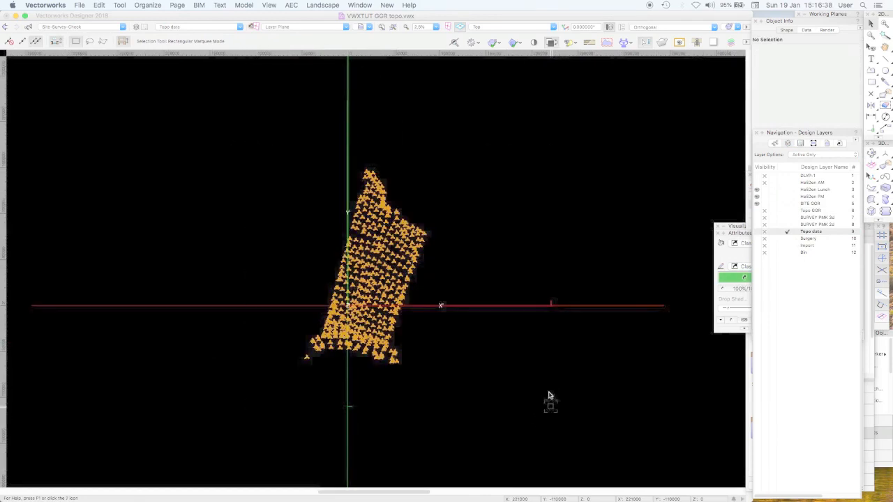
click(580, 241)
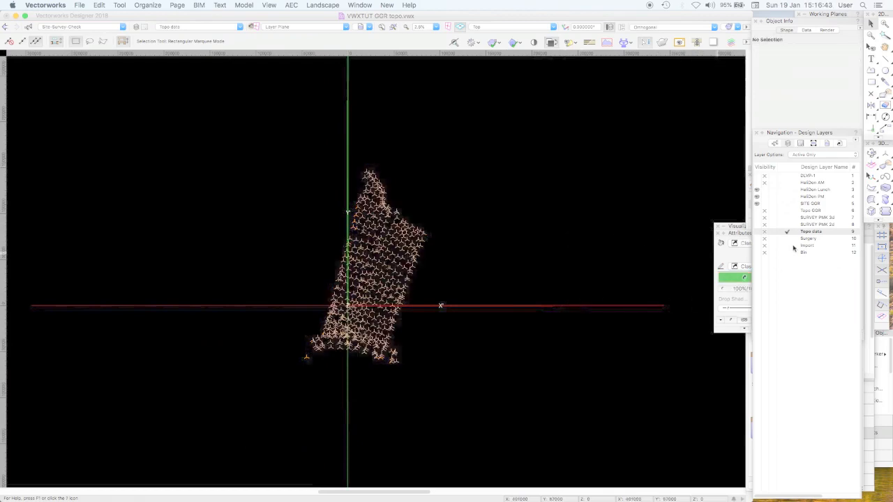
Compare the survey contours on the SURVEY PMK 3d layer with the loci on the Topo data layer
click(789, 217)
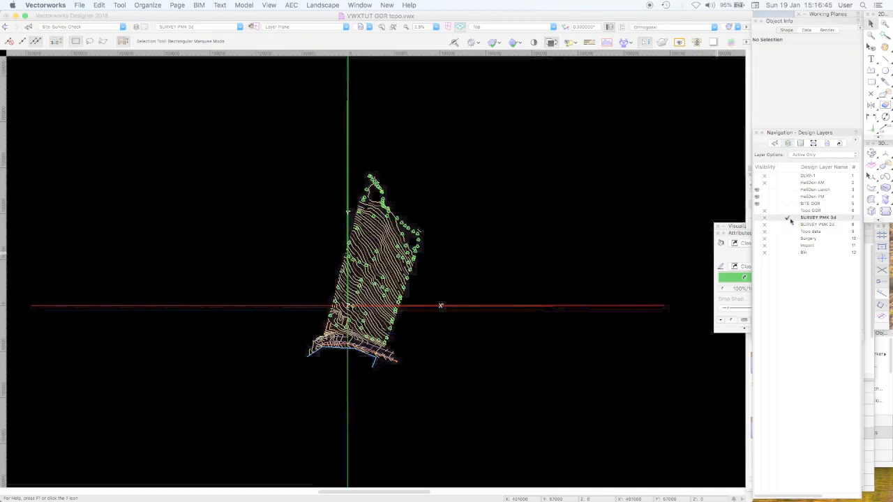
click(789, 219)
click(788, 231)
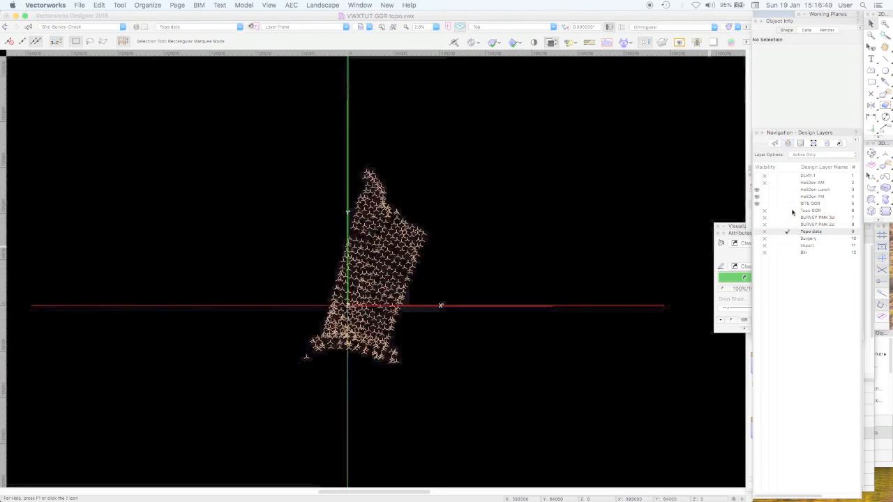
Select the site model on the Topo OGR layer and render it with OpenGL in an oblique 3D view
click(788, 210)
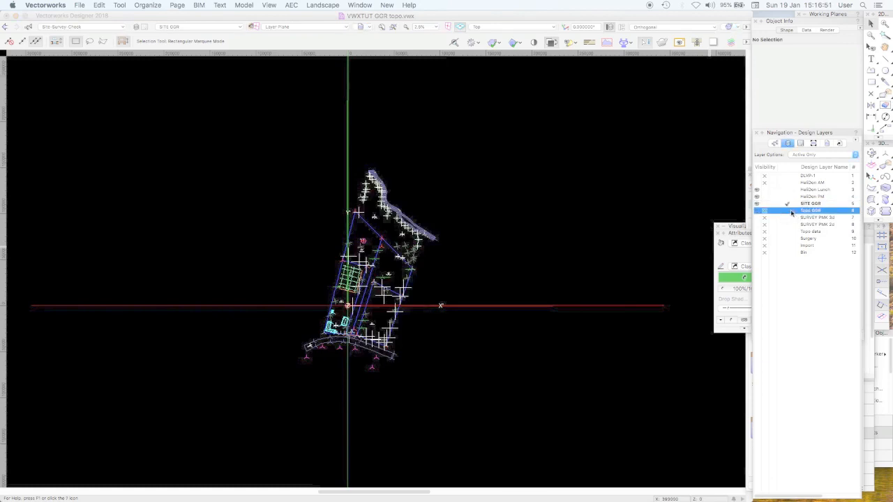
click(430, 234)
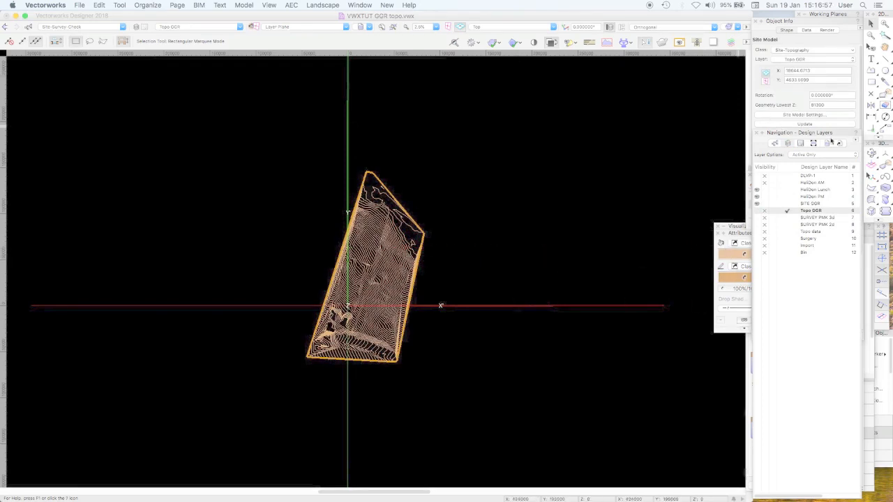
click(872, 152)
drag(491, 253, 449, 221)
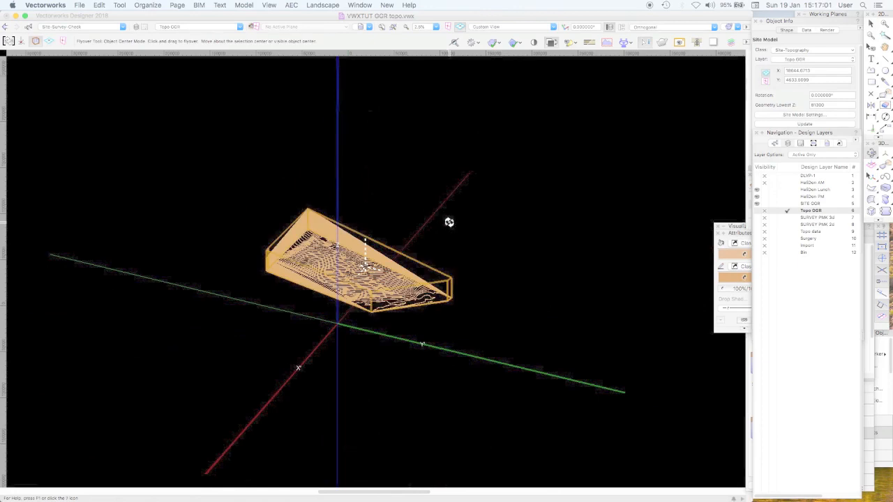
scroll(449, 222, up, 5)
key(shift+super+g)
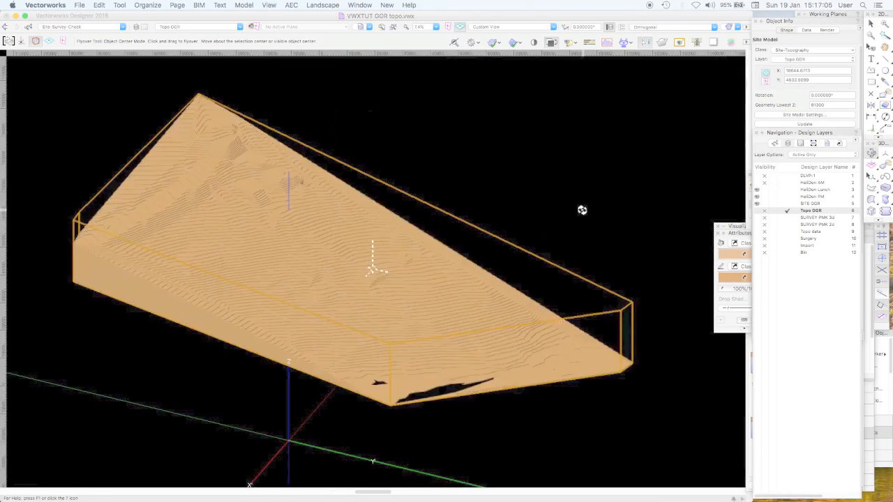
Hide the SITE OGR and HeliDon Lunch layers and set the layer options to Show/Snap Others
click(765, 204)
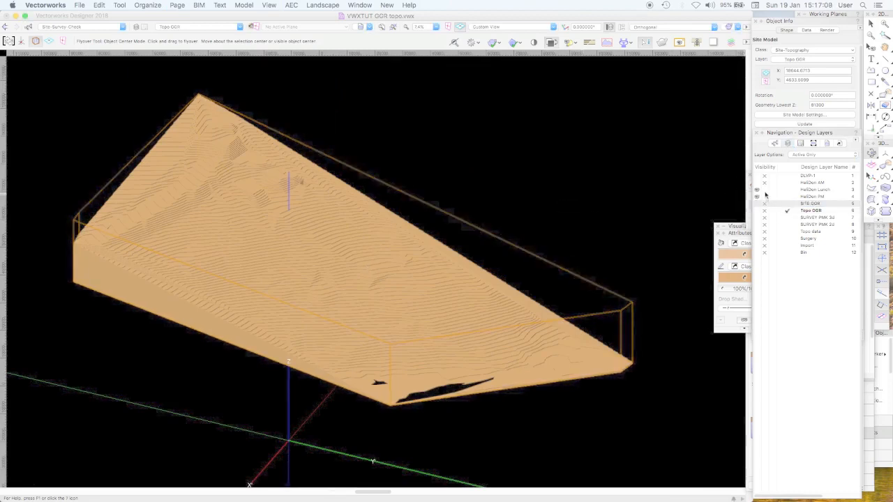
click(806, 154)
click(811, 179)
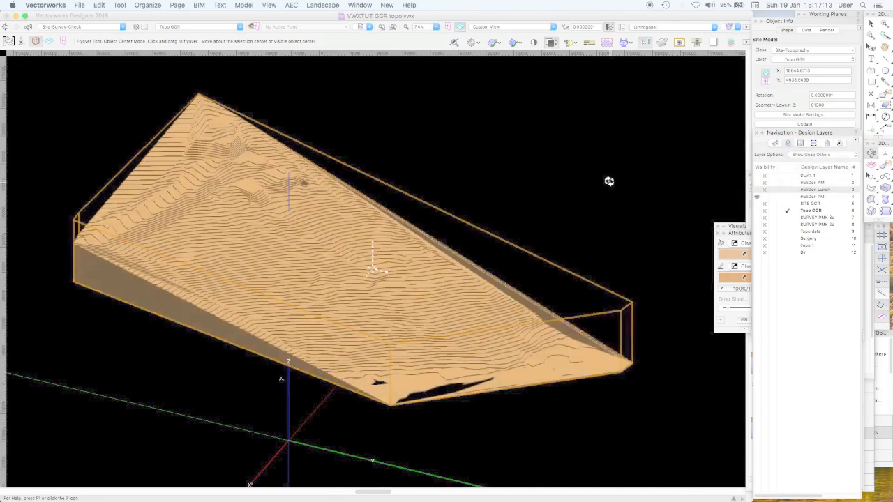
drag(581, 210, 534, 212)
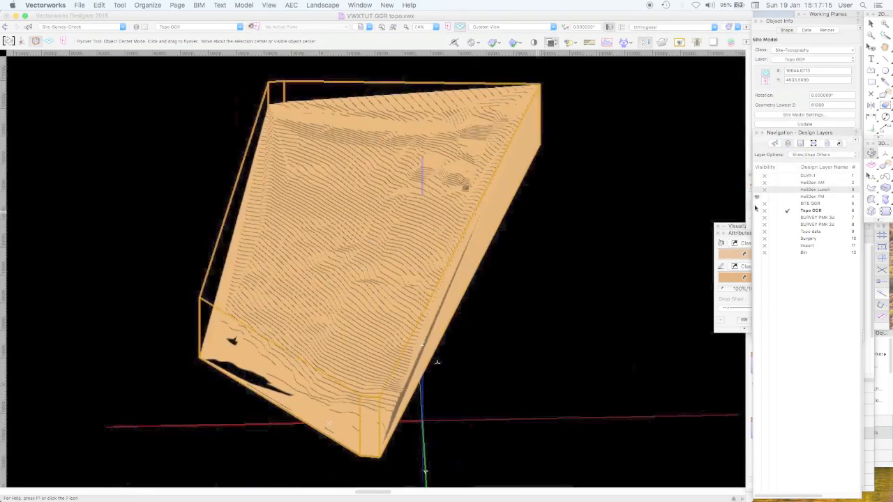
Show the HeliDon AM layer instead of HeliDon PM and make the SITE OGR layer visible with the site model
click(759, 183)
drag(614, 251, 624, 241)
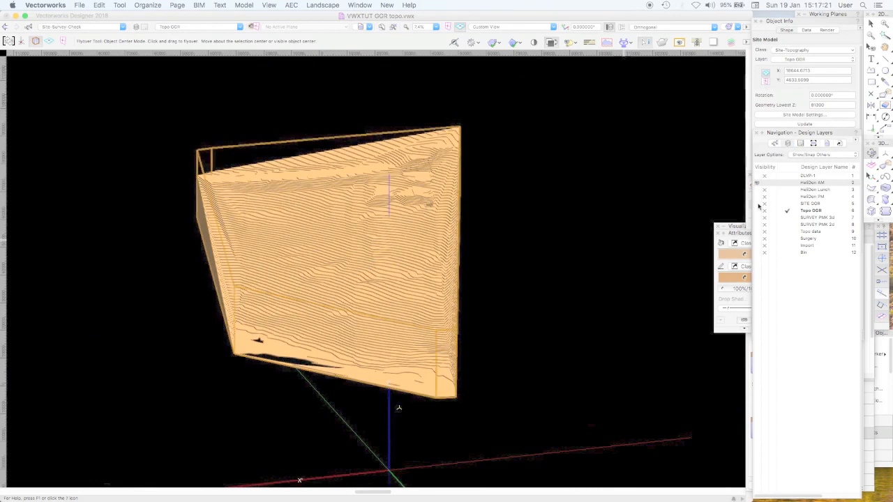
click(758, 204)
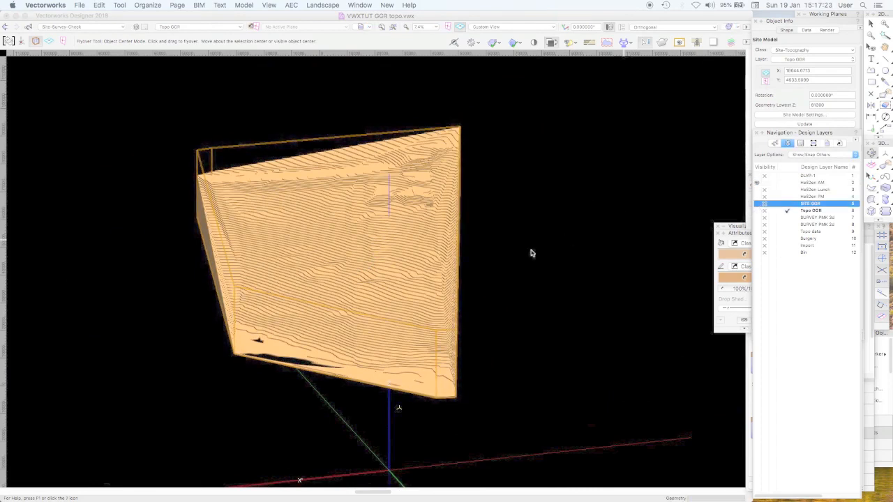
drag(516, 231, 501, 236)
key(x)
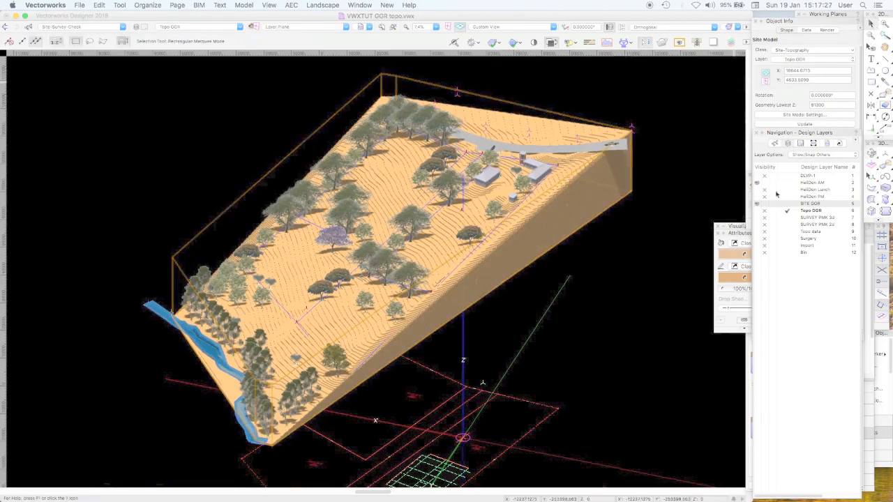
Show the HeliDon PM layer instead of HeliDon AM, and make the Topo OGR layer visible with the site model deselected
click(765, 183)
click(764, 196)
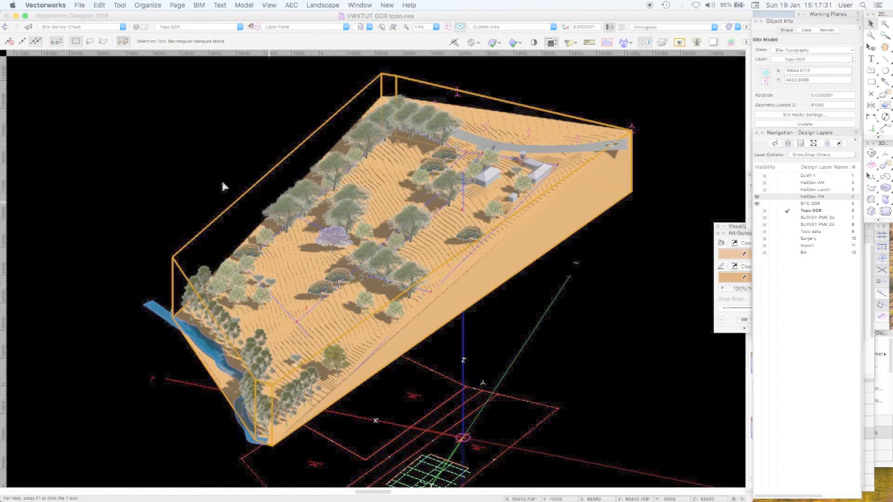
click(283, 156)
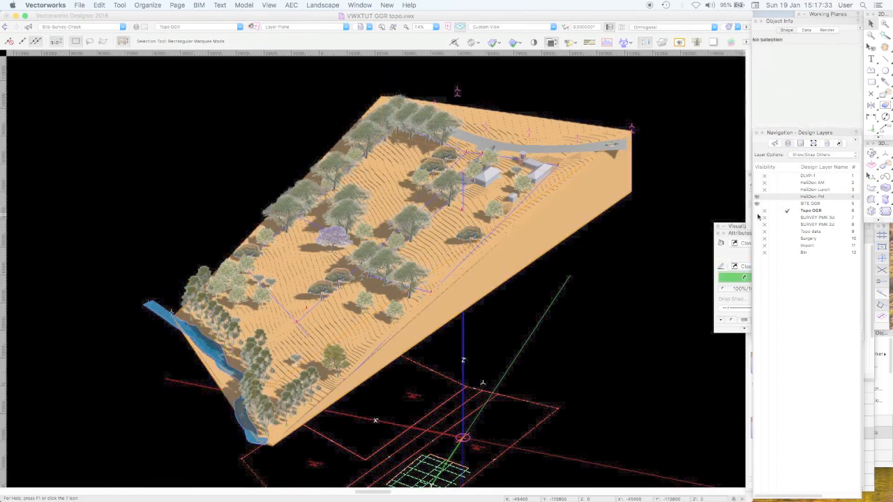
click(758, 211)
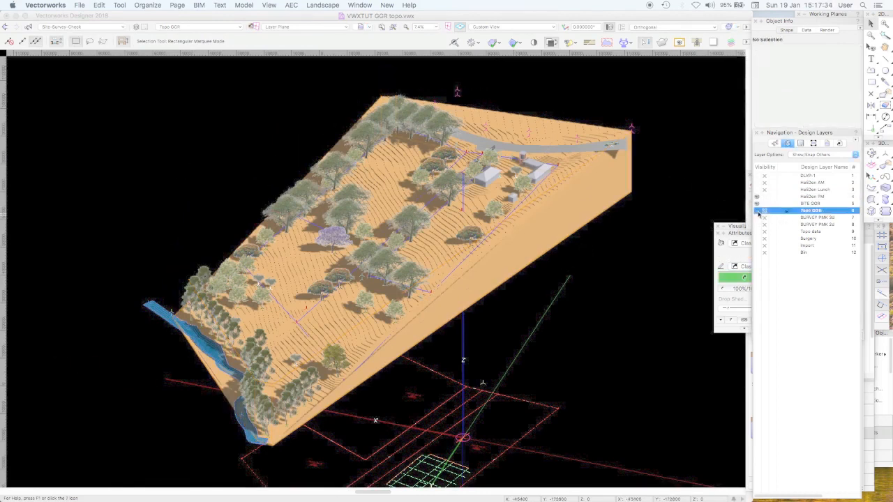
Activate the SITE OGR layer and set the Z value of a Quercus petraea tree along the site model's long edge to 0
click(794, 203)
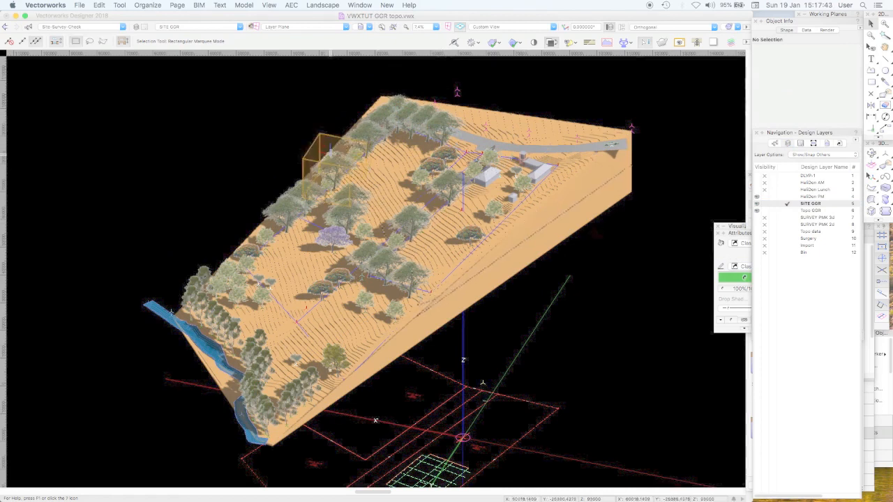
click(331, 152)
click(767, 80)
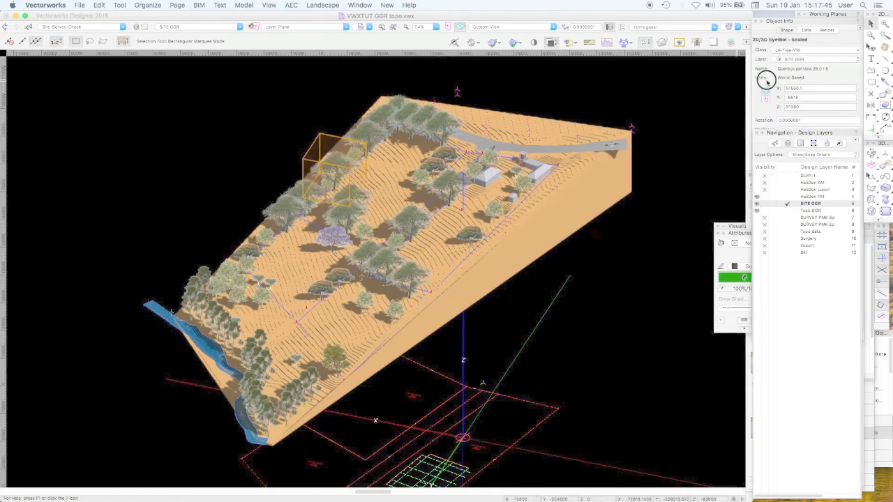
click(773, 106)
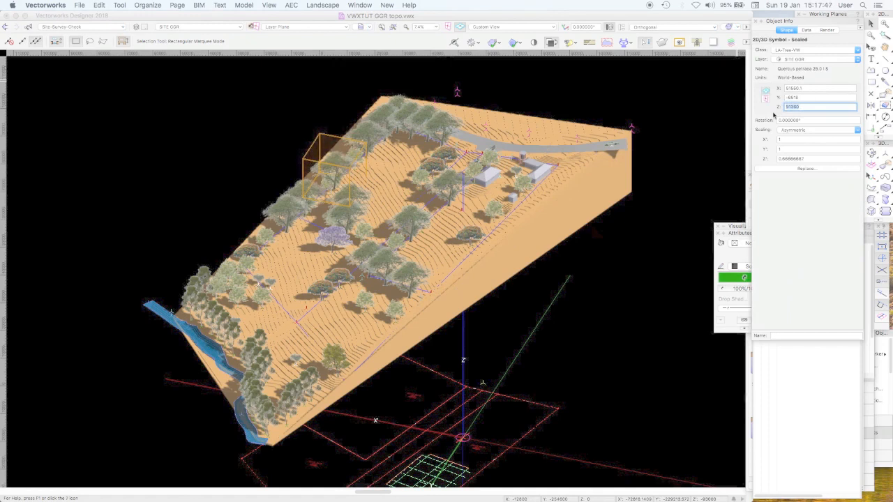
text(0)
key(Return)
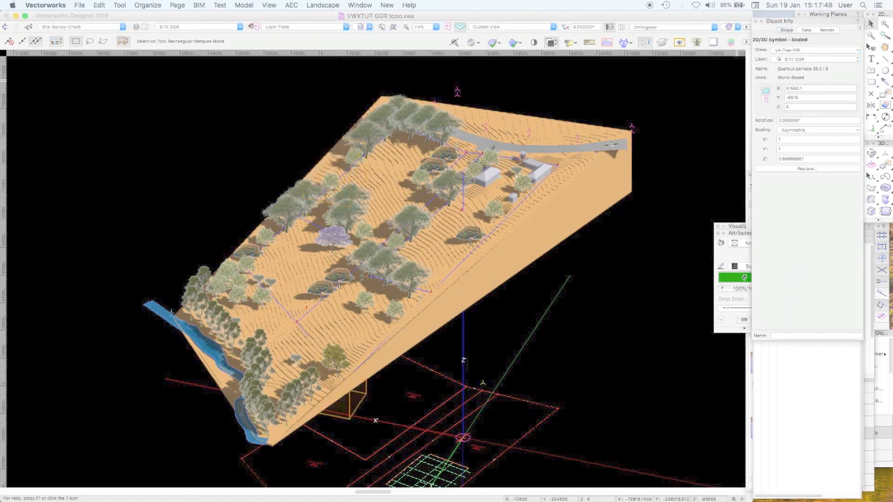
Send the selected tree below the site model up to the terrain with Send to Surface
key(shift+c)
drag(607, 274, 670, 234)
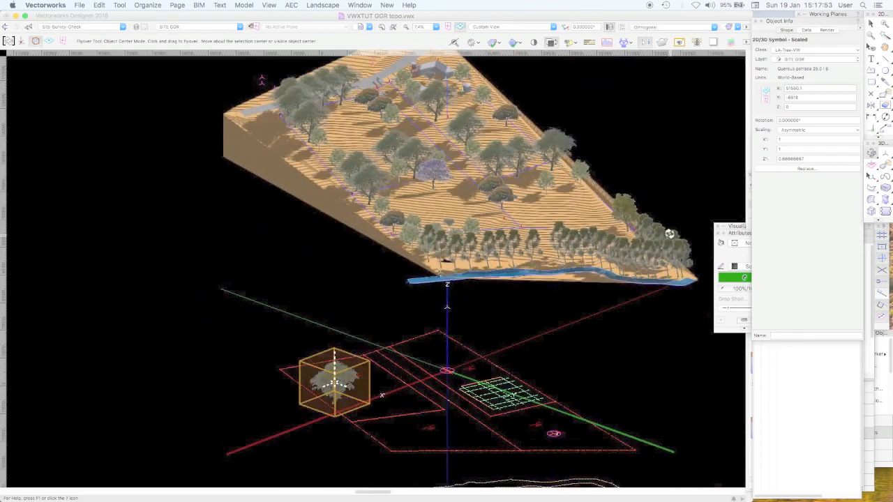
key(x)
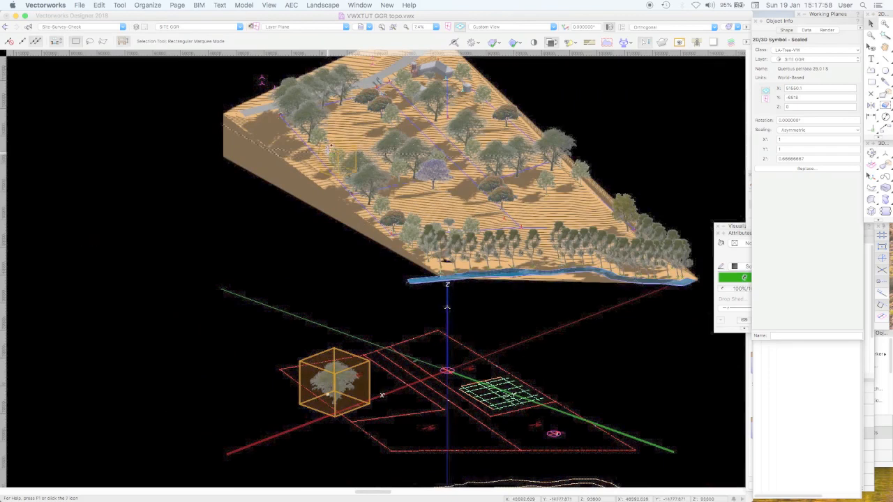
right_click(351, 370)
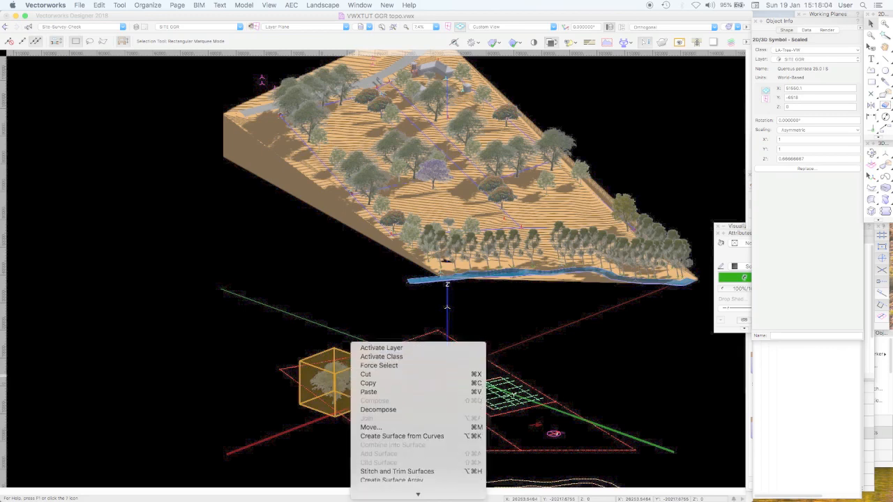
scroll(418, 494, down, 10)
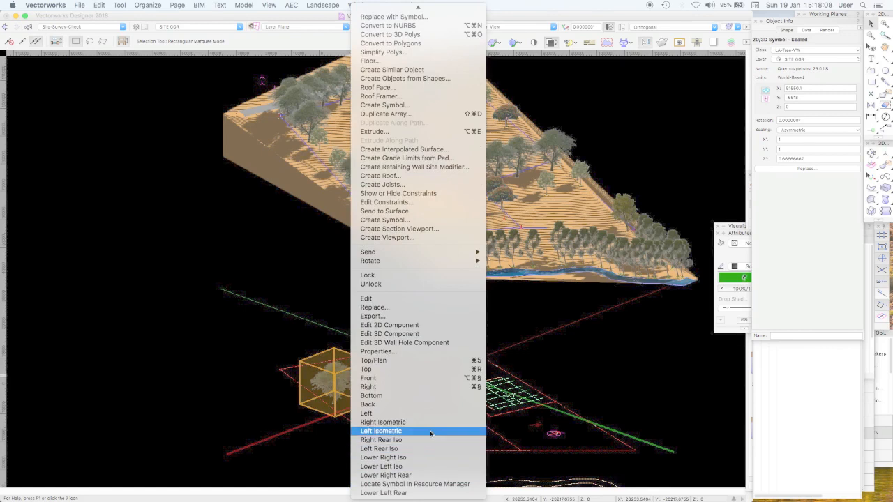
click(406, 214)
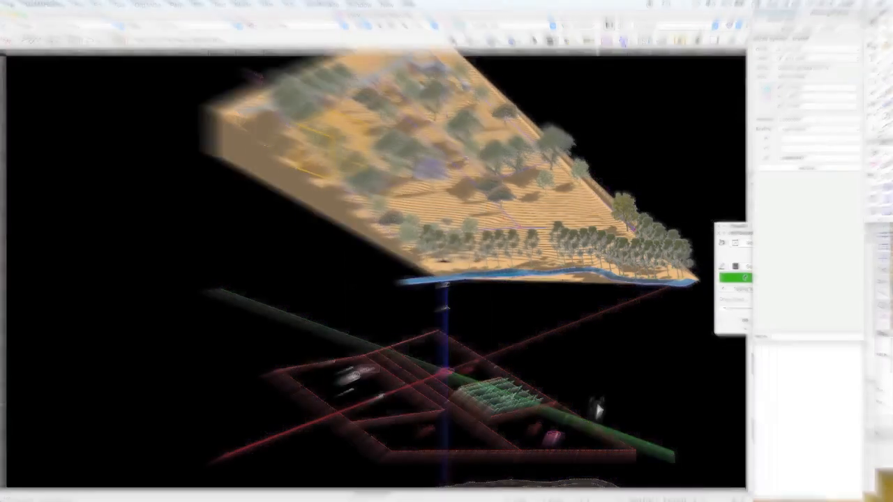